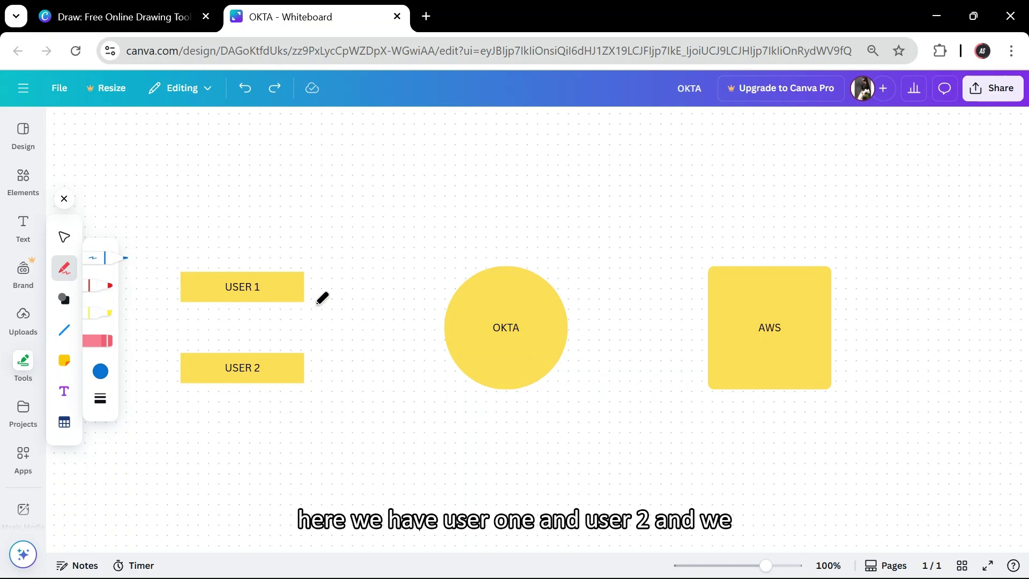
- Write an A above USER 1 and an R below USER 2
mouse_move(210, 230)
left_mouse_down()
mouse_move(260, 255)
mouse_move(274, 225)
left_mouse_up()
left_click_drag(221, 393, 243, 468)
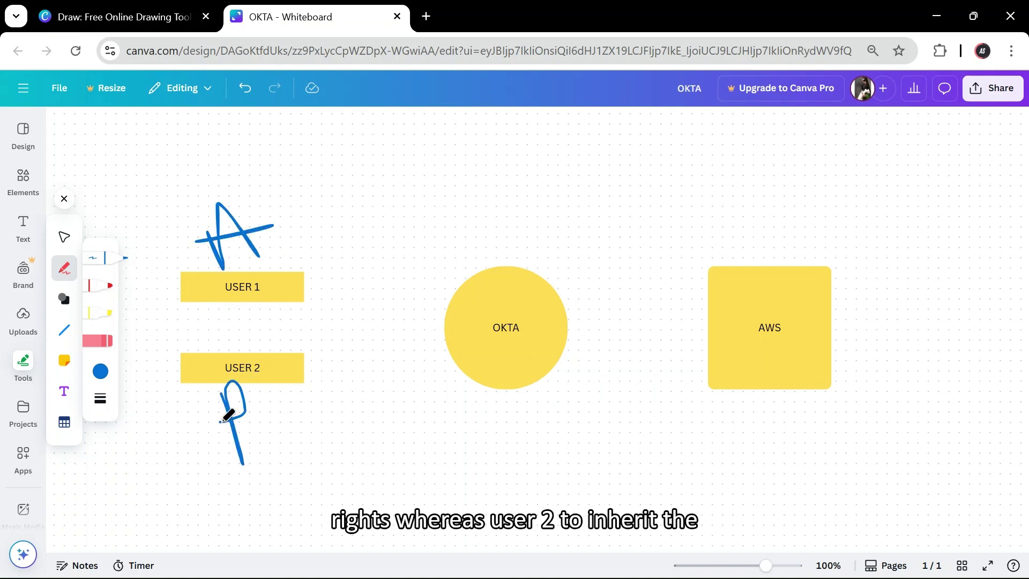
left_click_drag(221, 422, 292, 449)
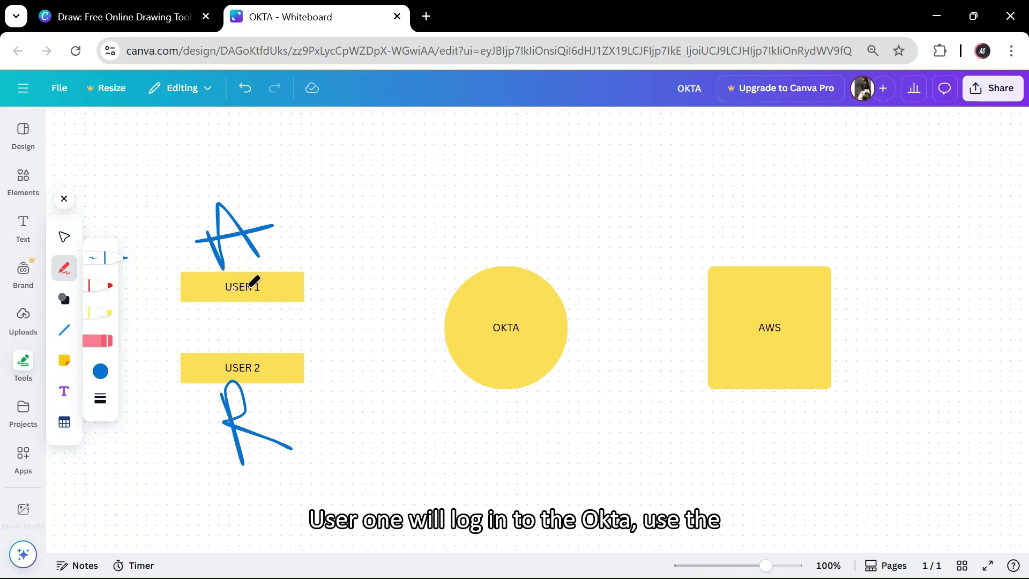
- Draw arrows from USER 1 to OKTA, OKTA to AWS, and USER 2 to OKTA
mouse_move(363, 293)
left_mouse_down()
mouse_move(428, 288)
mouse_move(427, 324)
left_mouse_up()
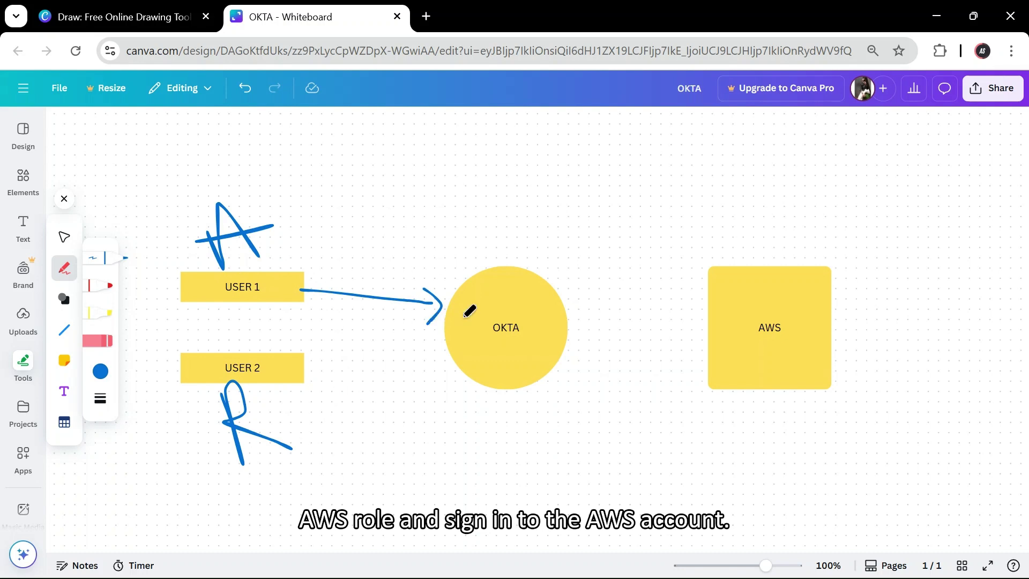
mouse_move(581, 326)
left_mouse_down()
mouse_move(688, 323)
mouse_move(684, 347)
left_mouse_up()
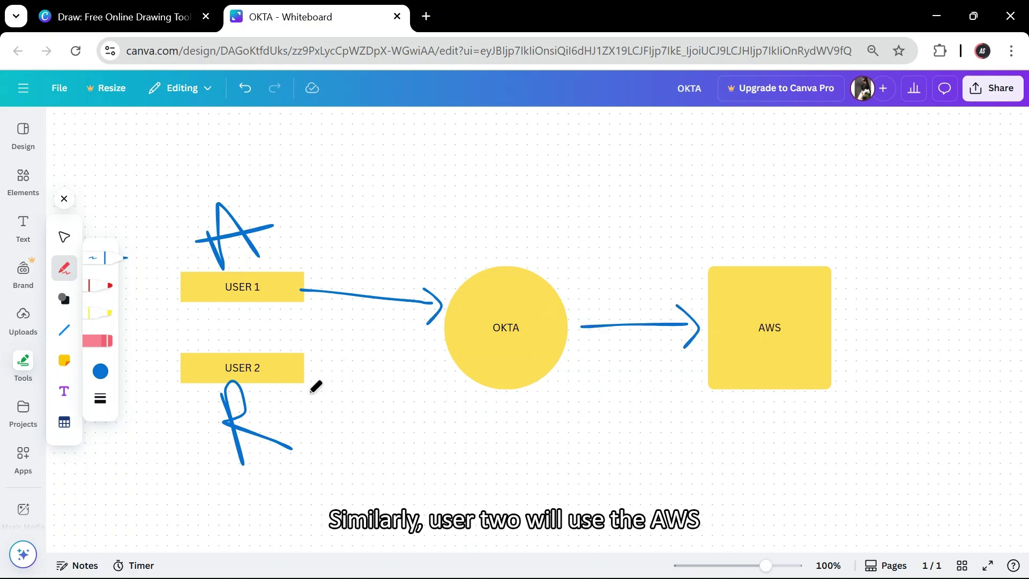
left_click_drag(306, 392, 428, 368)
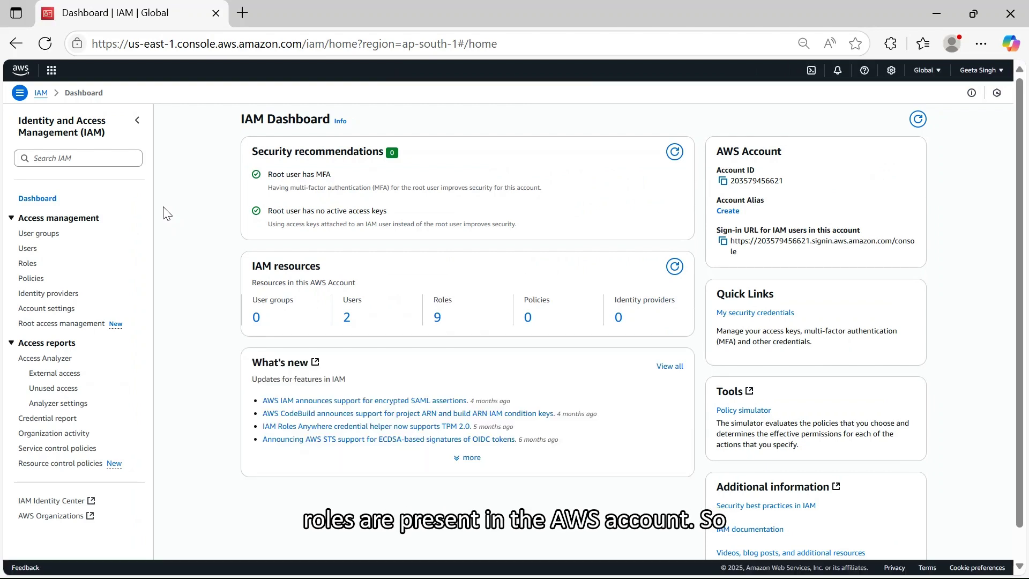
- Open oktauser from IAM Users and expand its oktapolicy inline policy JSON
left_click(28, 266)
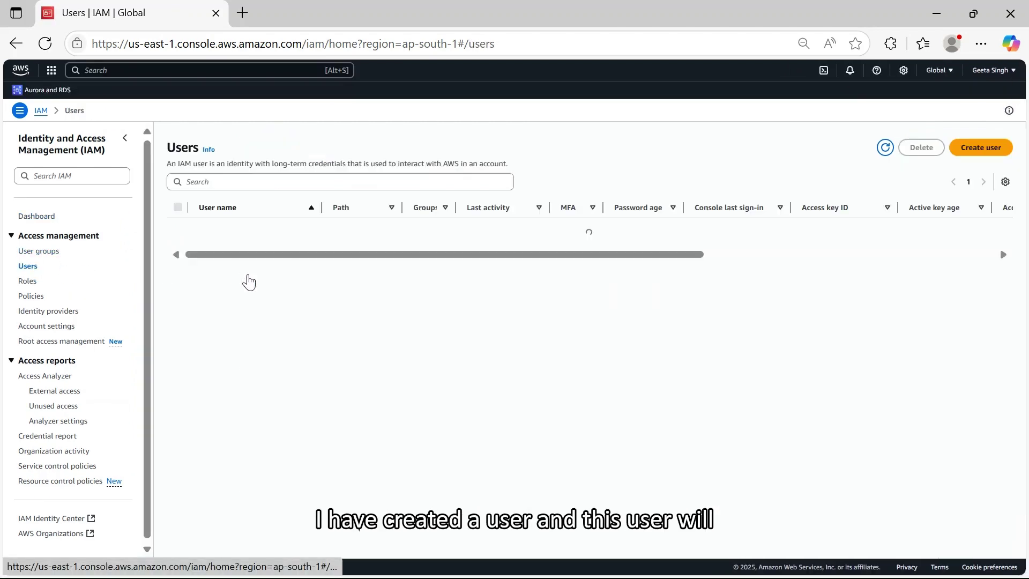
left_click(218, 230)
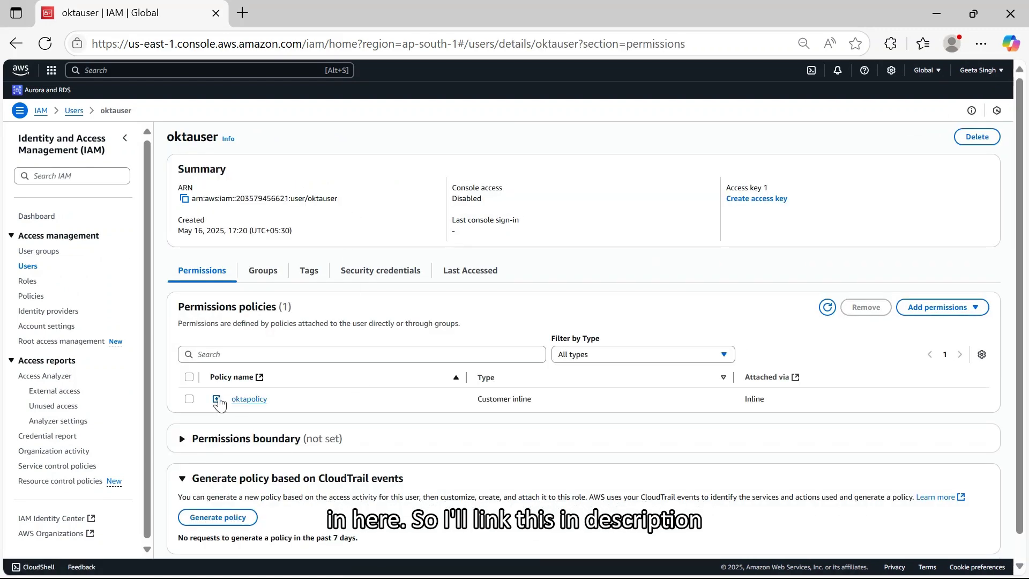
left_click(217, 399)
scroll(357, 460, "down", 3)
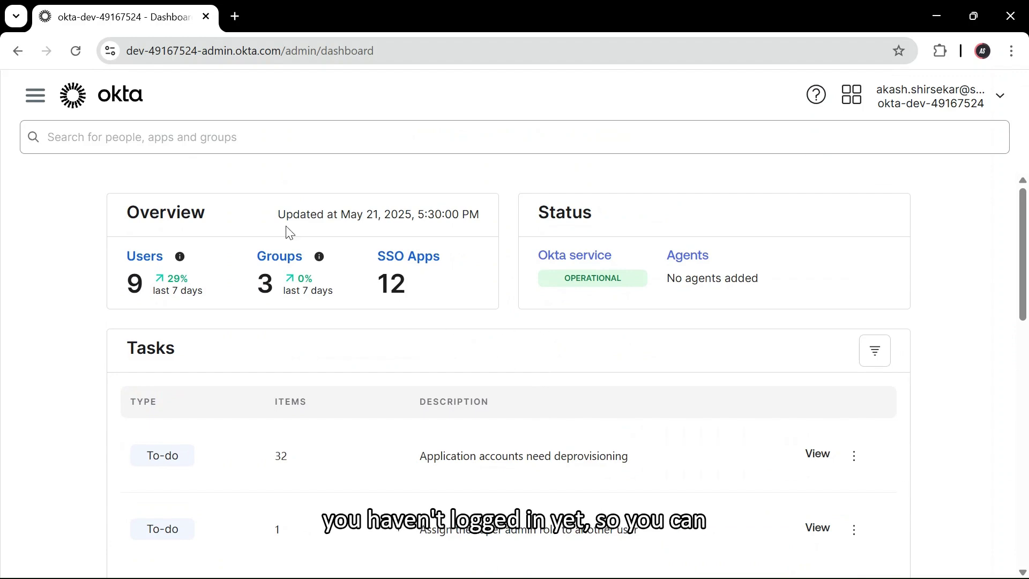
- Search Google for okta in a new tab
left_click(235, 17)
type("okta")
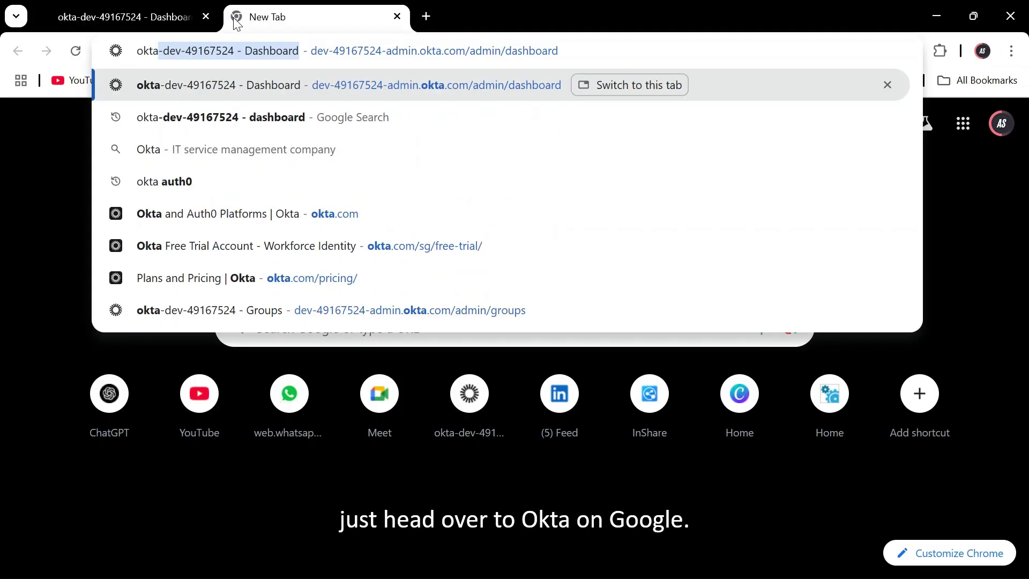
key("Delete")
key("Return")
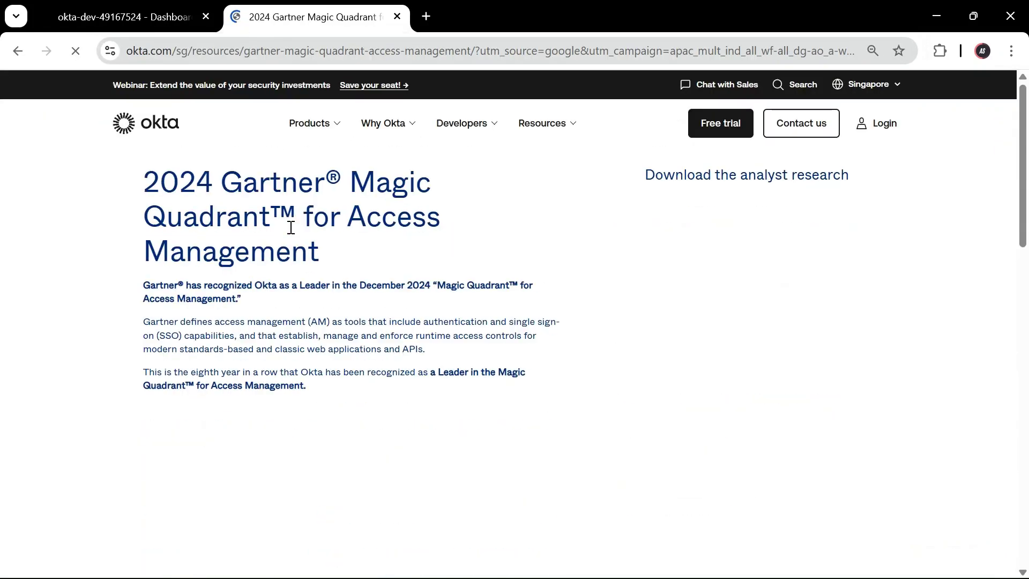
- Open Okta's free trial signup form and select the Work Email field
left_click(718, 135)
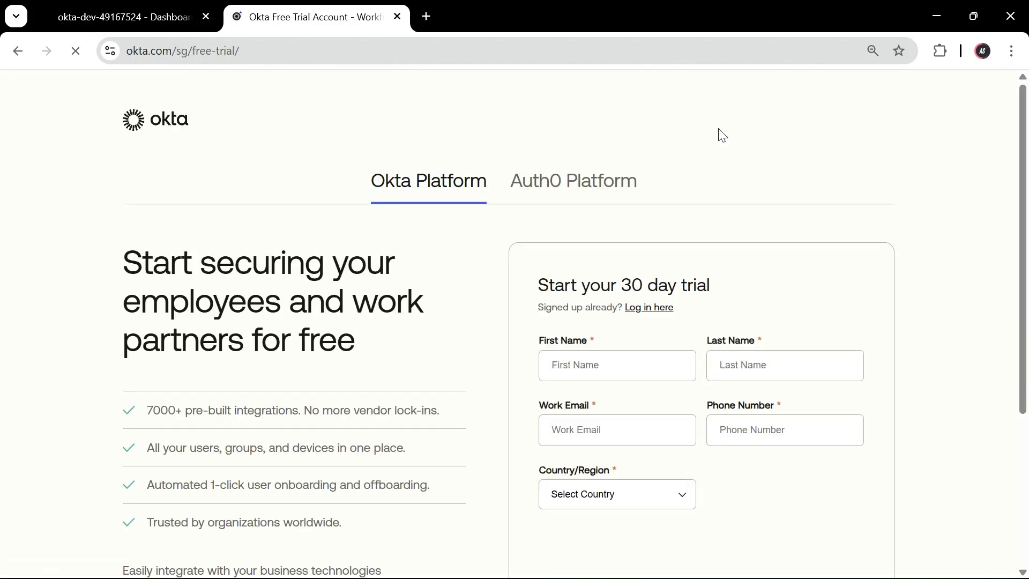
scroll(691, 240, "down", 2)
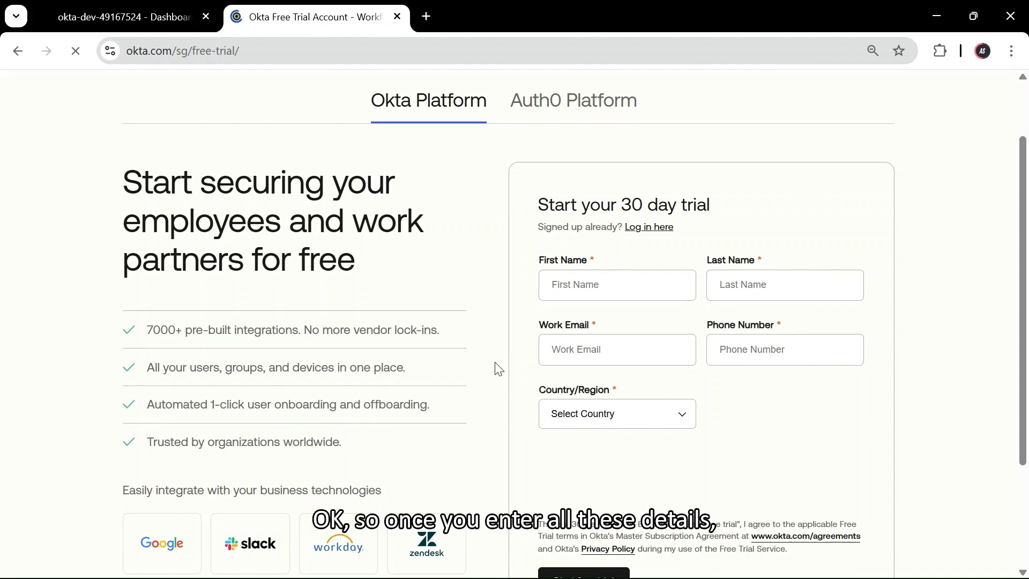
scroll(499, 368, "down", 3)
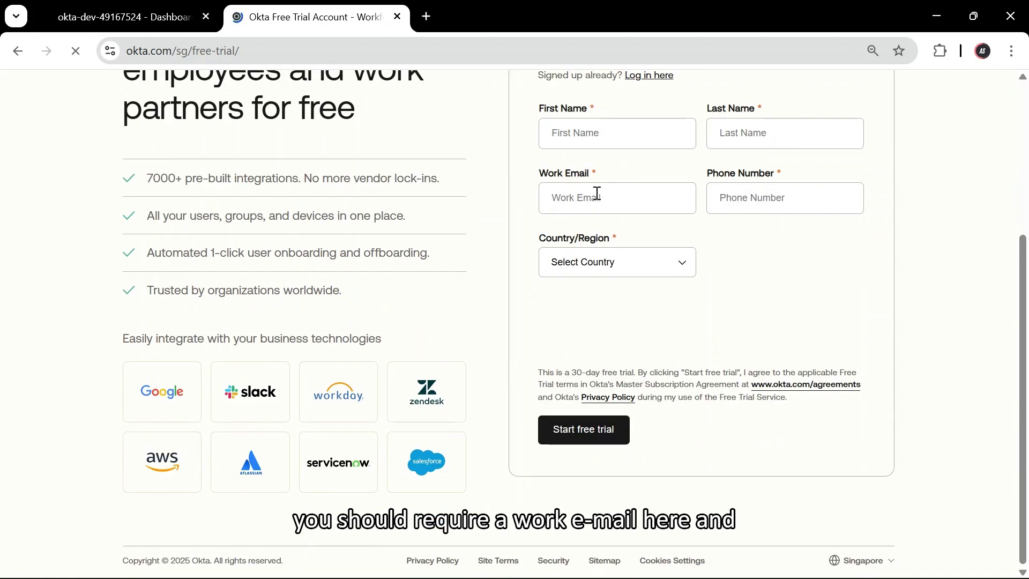
left_click(598, 194)
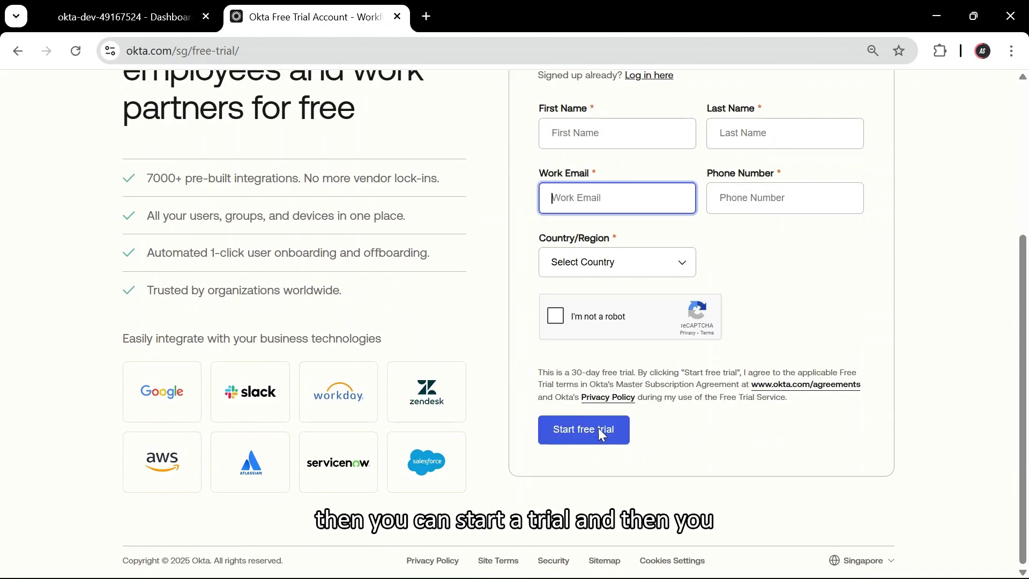
- Close the free-trial tab and go to Applications > Applications in the admin console
left_click(128, 17)
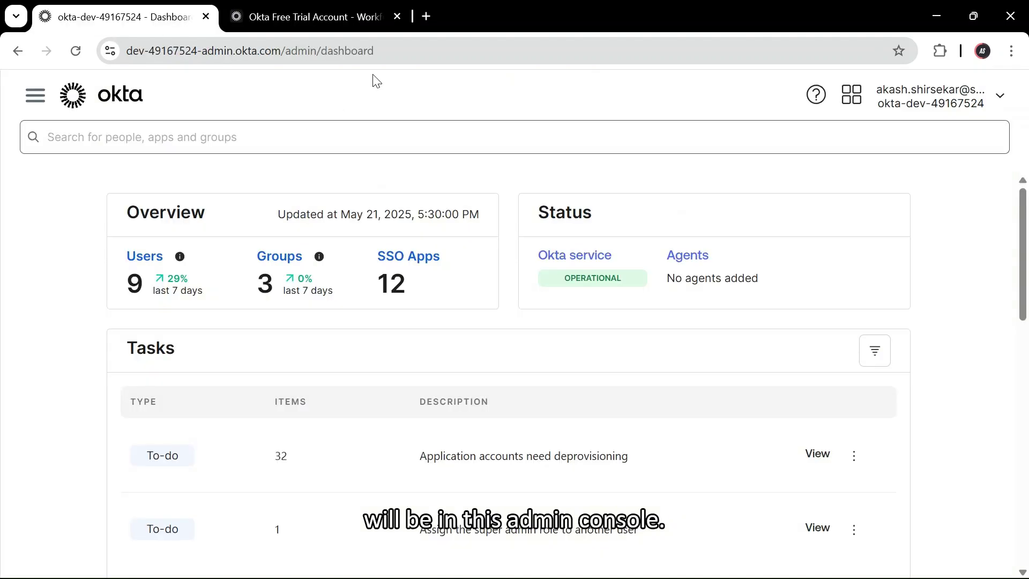
left_click(397, 16)
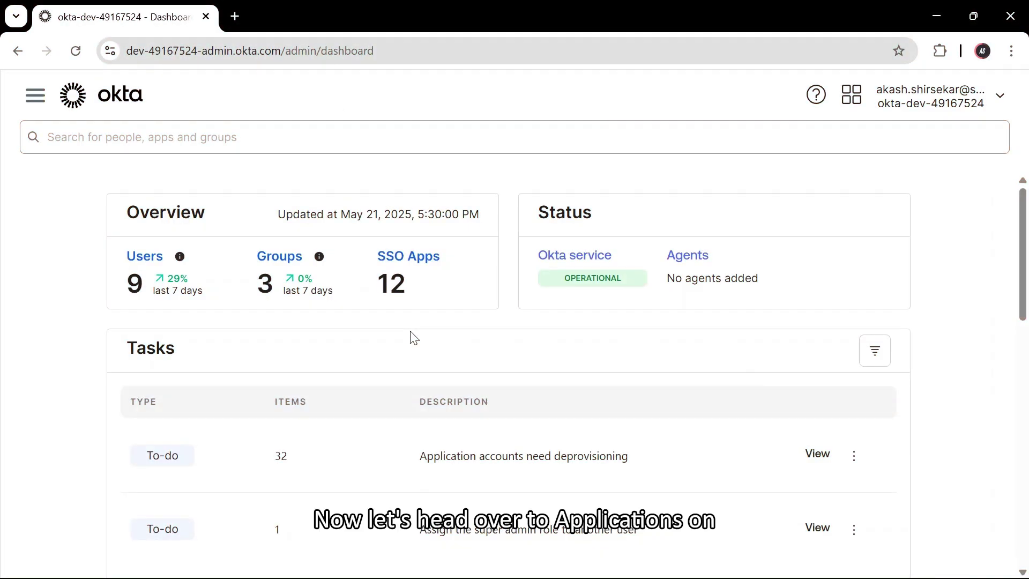
left_click(35, 101)
left_click(141, 370)
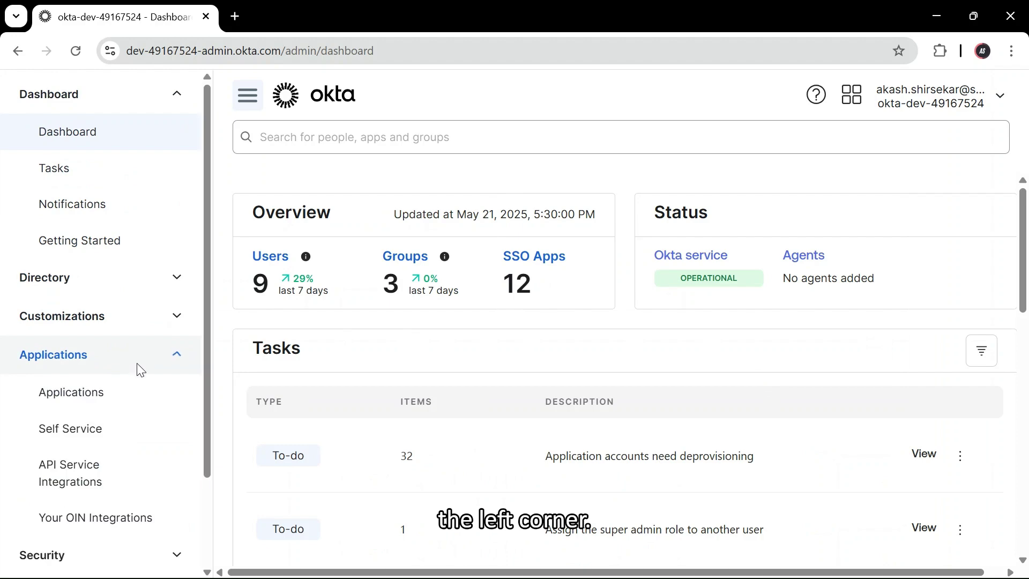
left_click(129, 388)
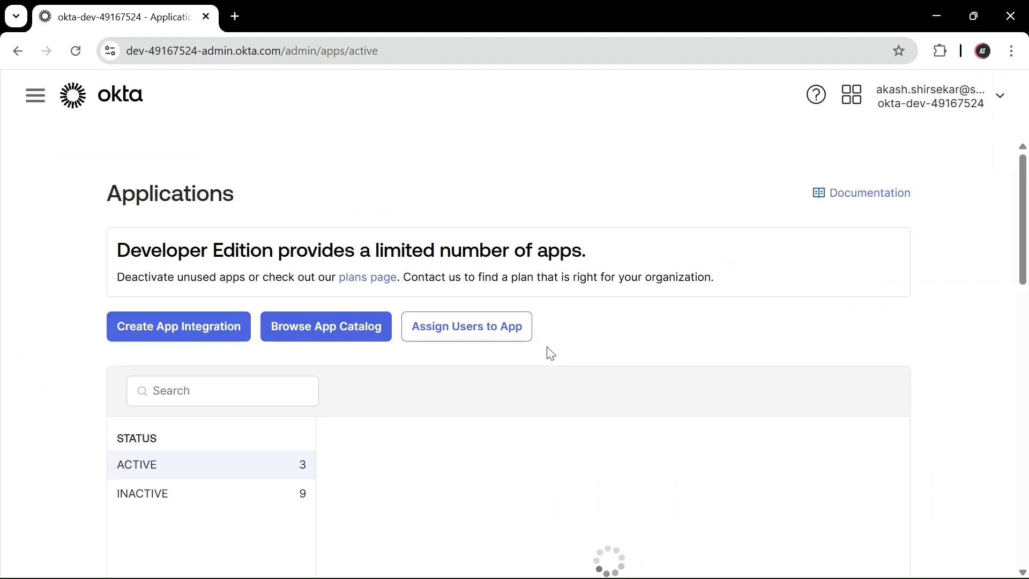
- Find AWS Account Federation in the app catalog and add it
left_click(340, 358)
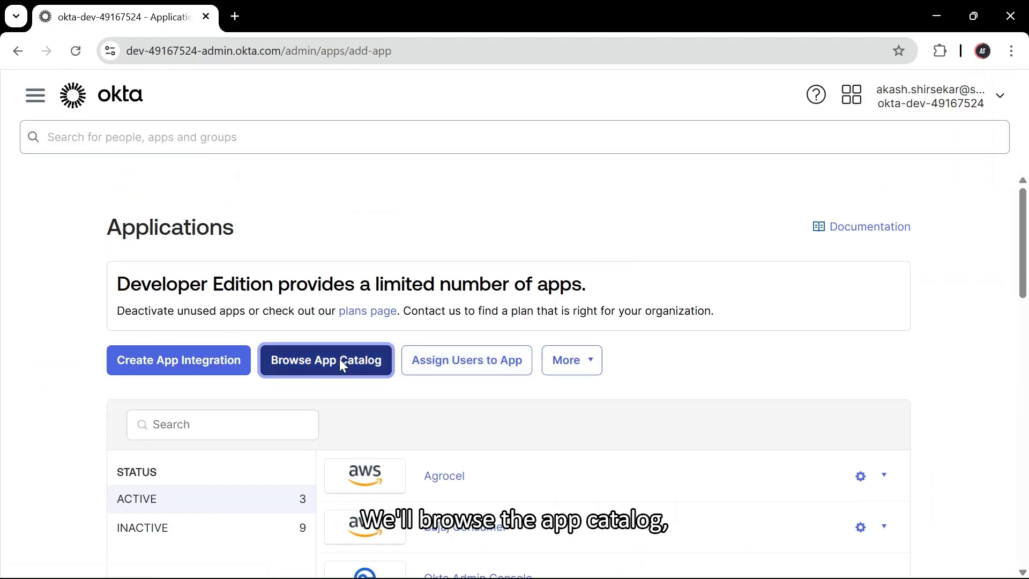
left_click(409, 329)
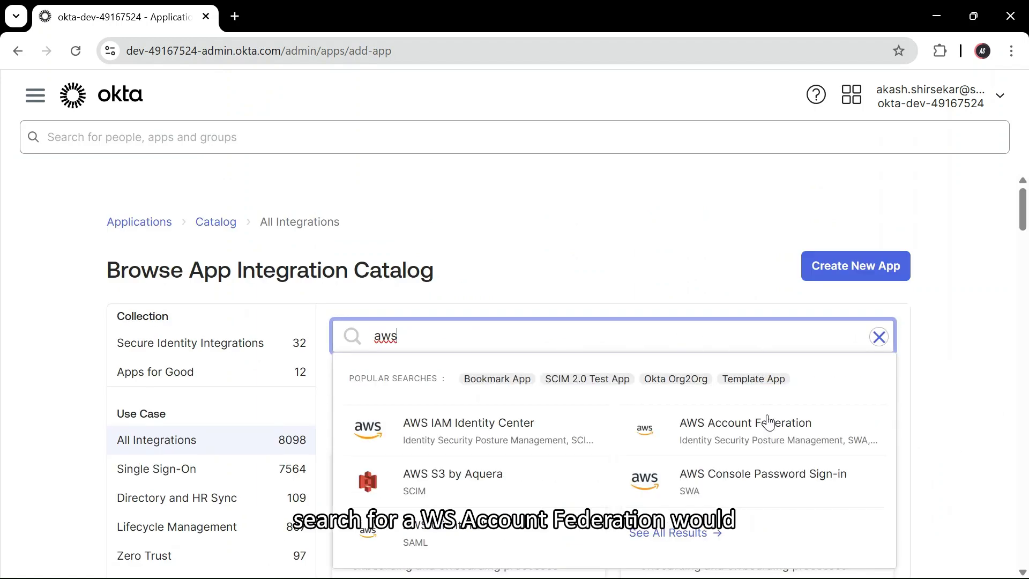
left_click(747, 429)
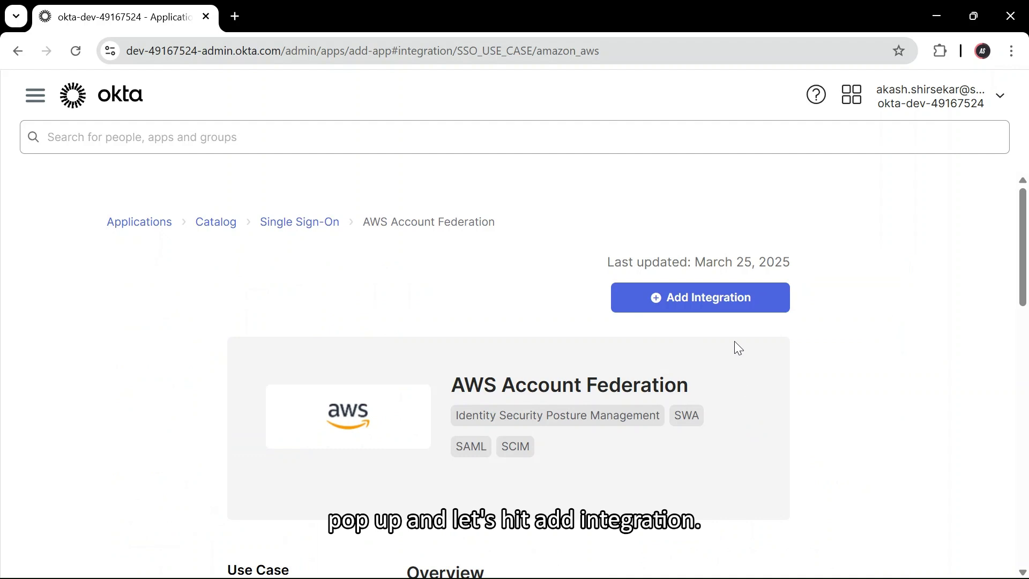
left_click(709, 297)
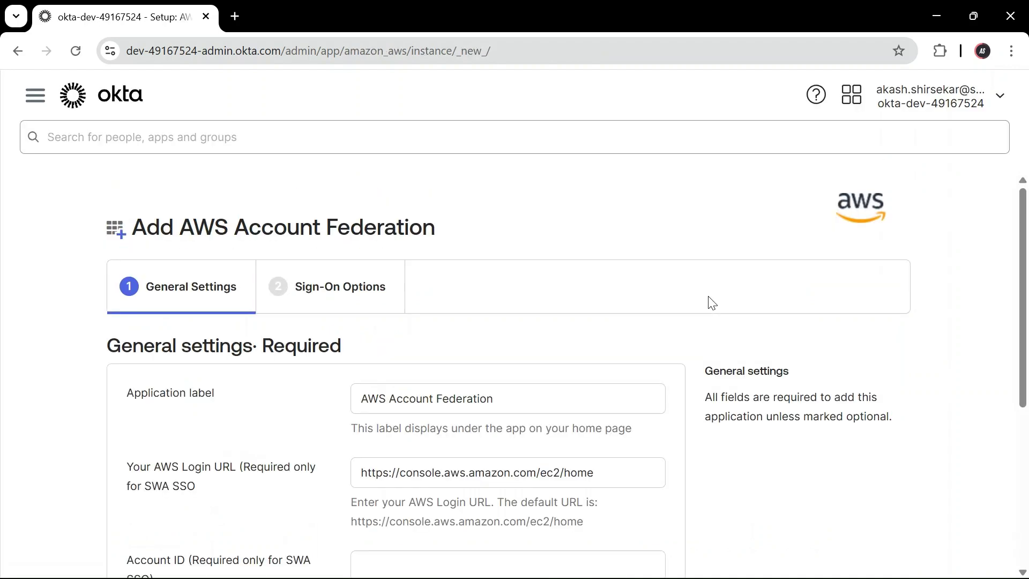
- Label the AWS Account Federation app akashtest and continue
left_click_drag(542, 386, 306, 416)
type("ak")
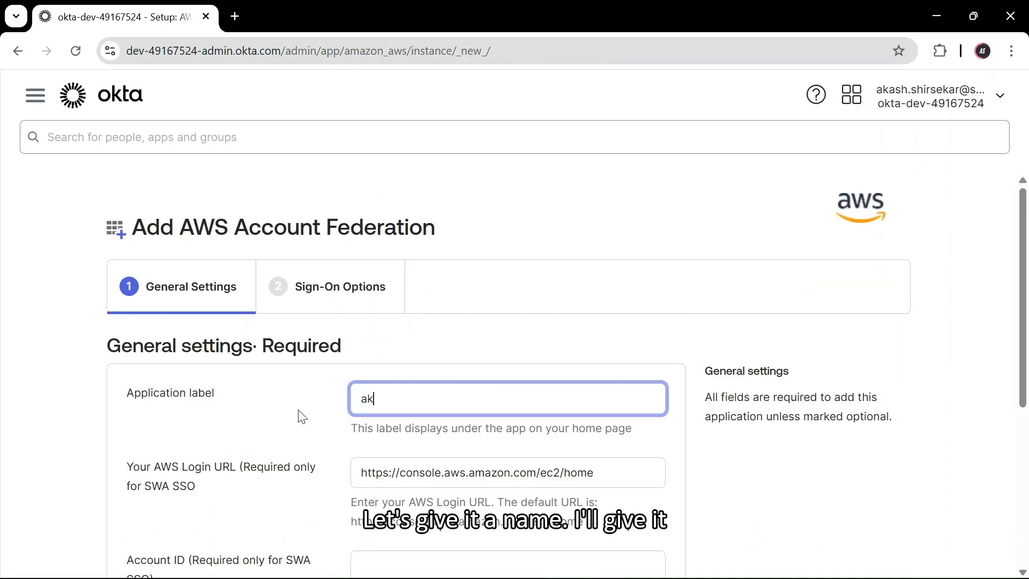
type("ashtest")
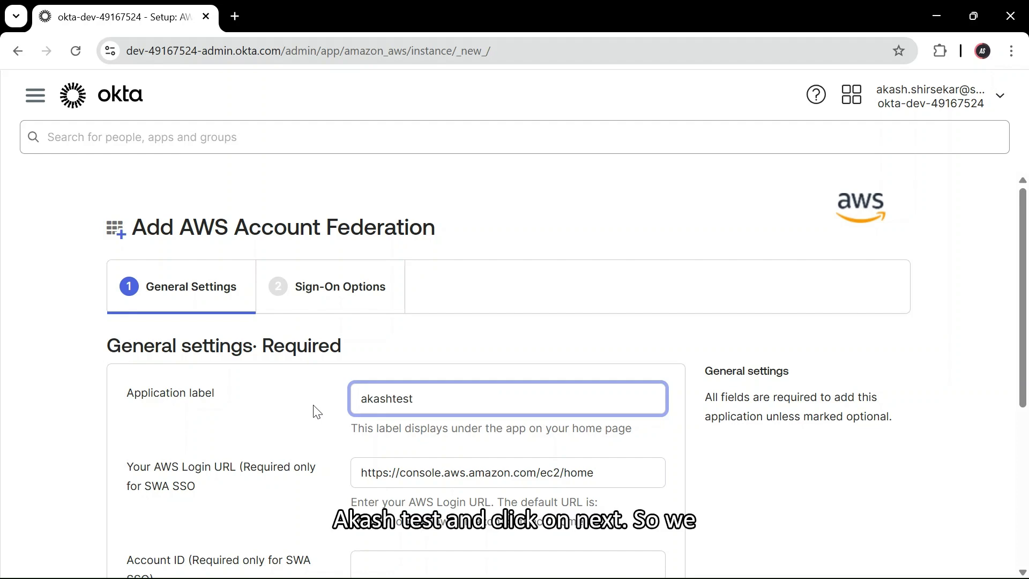
scroll(562, 407, "down", 5)
left_click(637, 449)
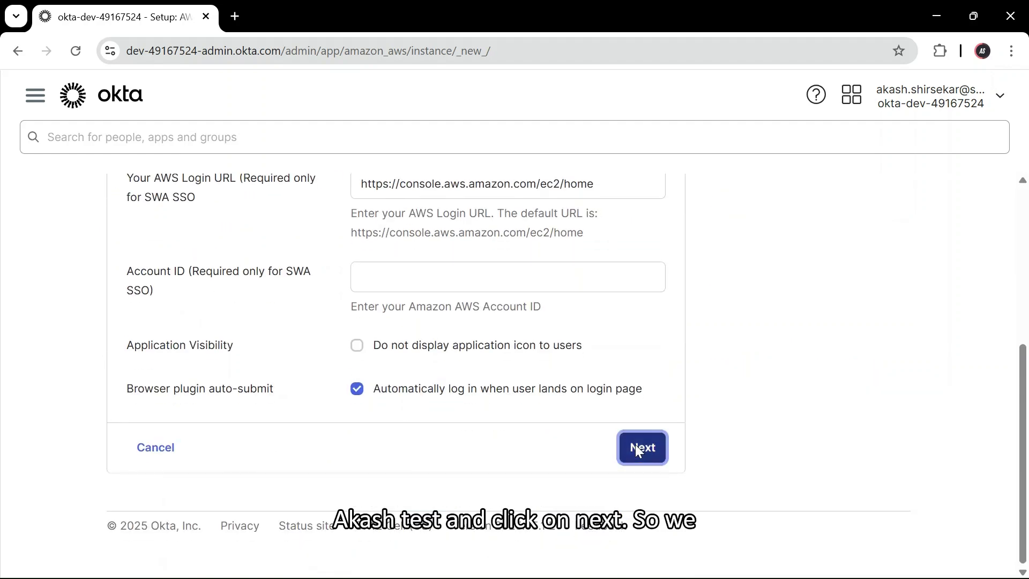
- Choose SAML 2.0 as the sign-on method and finish creating the app
scroll(332, 307, "down", 1)
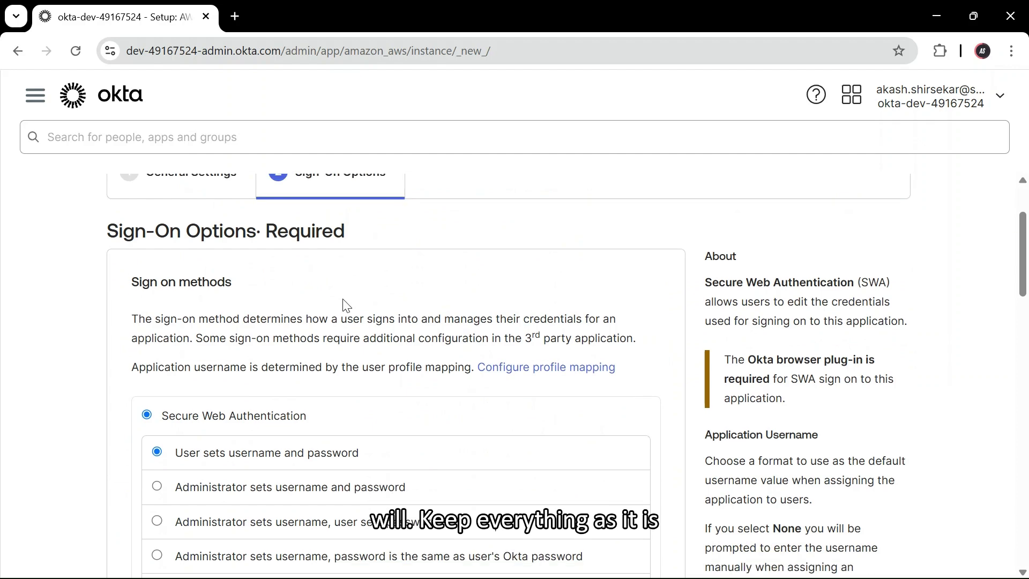
scroll(346, 305, "down", 5)
left_click(149, 357)
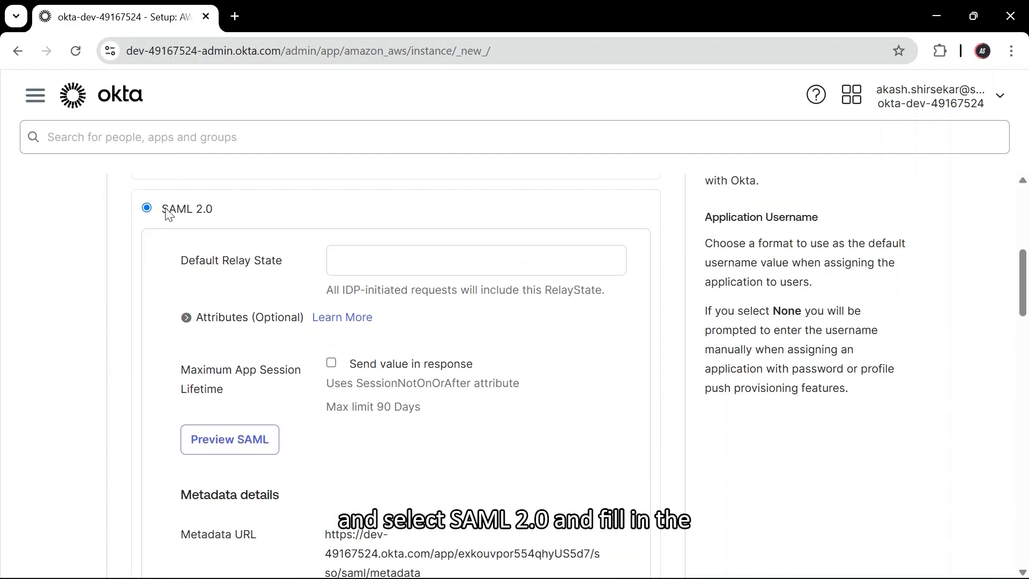
scroll(379, 300, "down", 5)
scroll(380, 300, "down", 15)
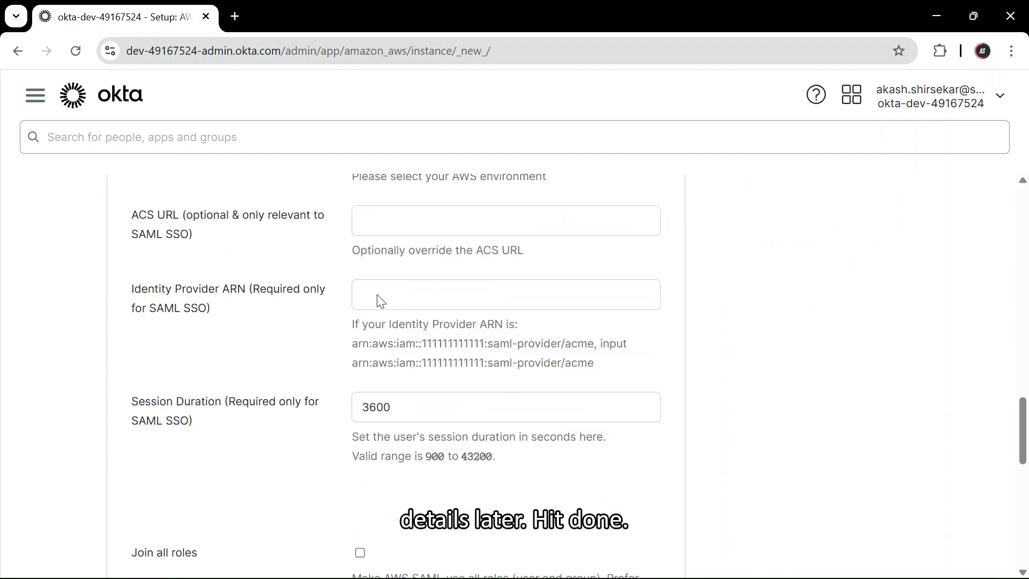
left_click(650, 450)
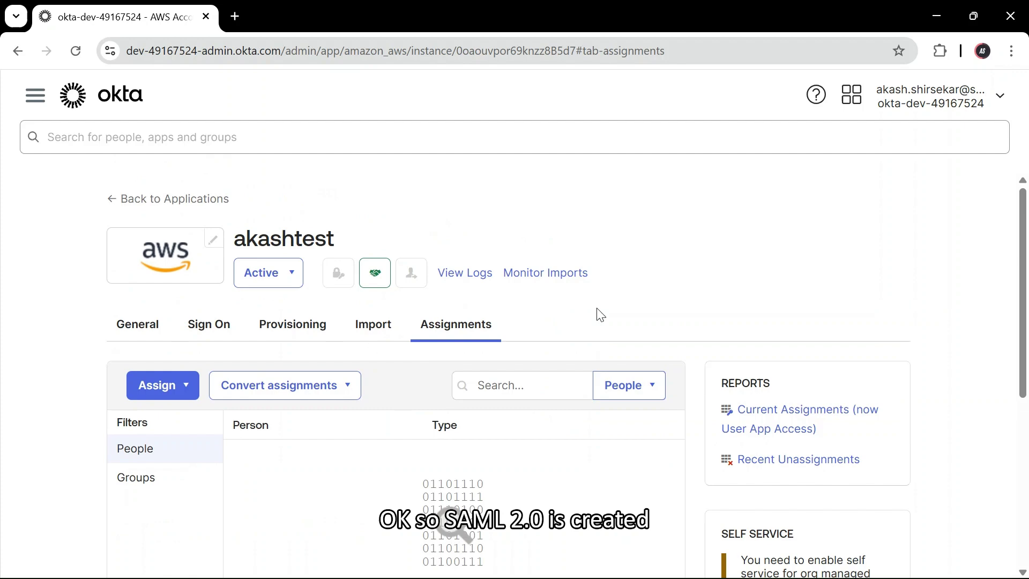
- Edit the app's Sign On settings and copy the Metadata URL
scroll(280, 319, "down", 4)
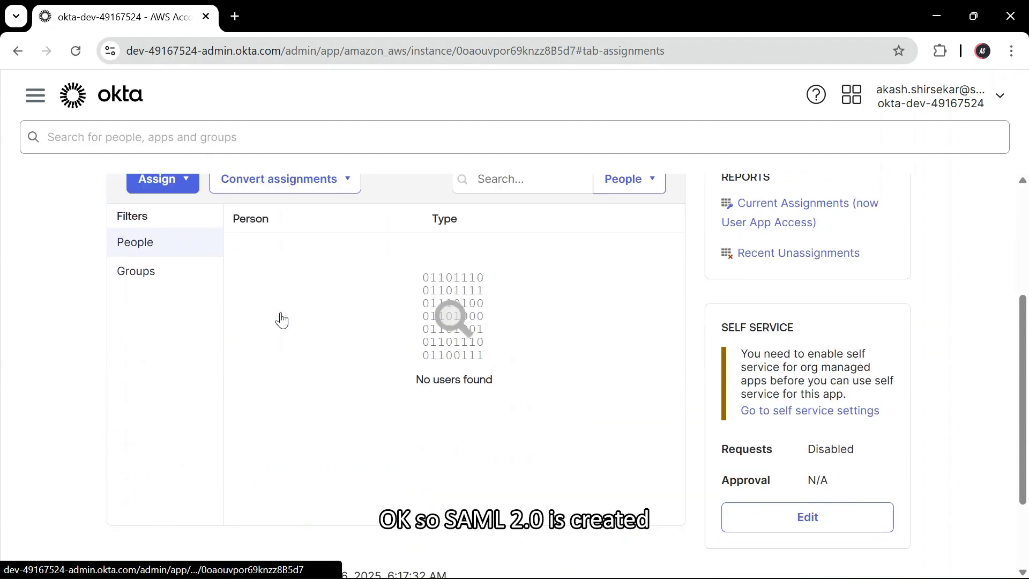
scroll(225, 326, "up", 4)
left_click(227, 332)
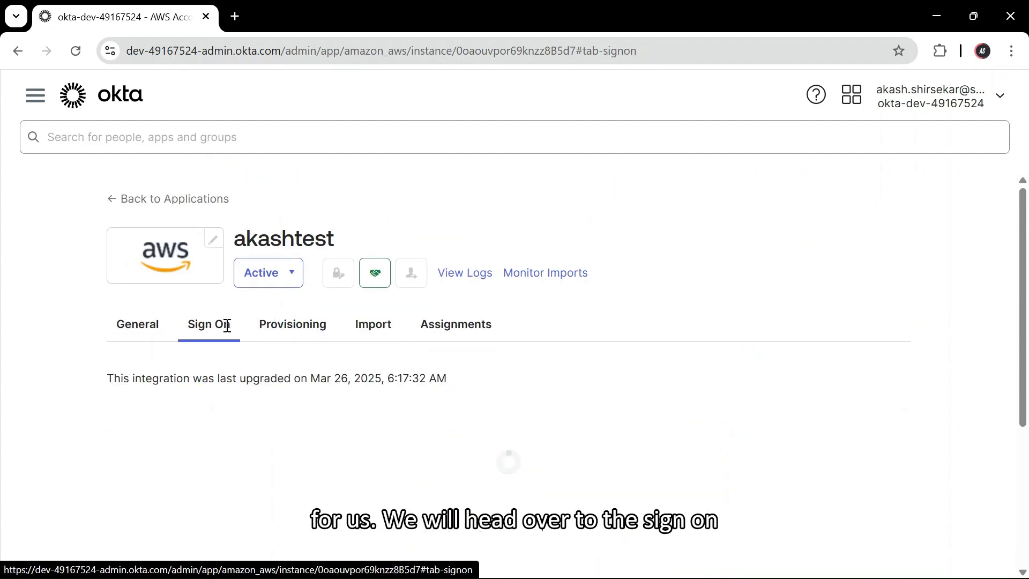
scroll(409, 329, "down", 4)
scroll(412, 328, "up", 3)
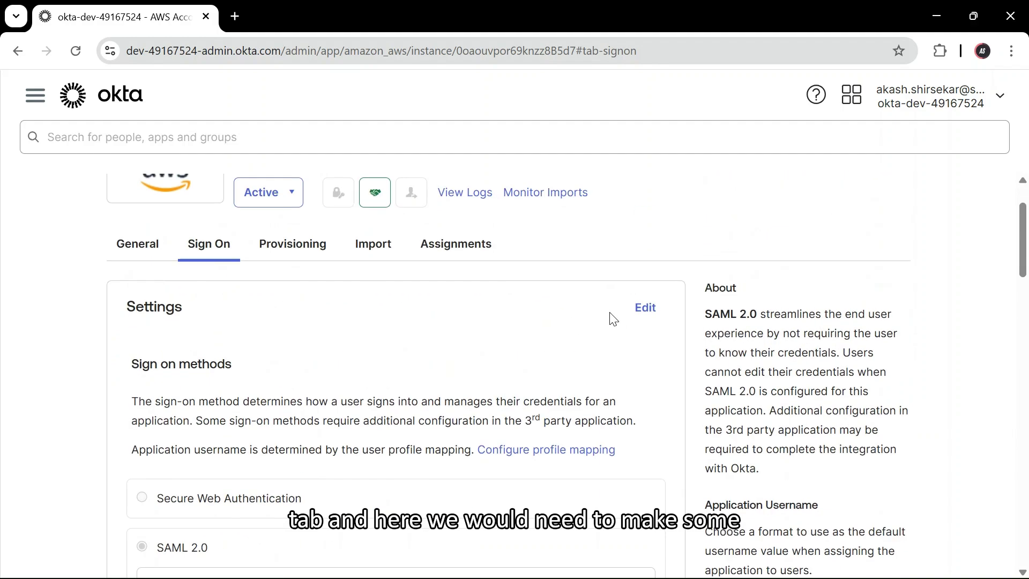
left_click(648, 314)
scroll(339, 342, "down", 10)
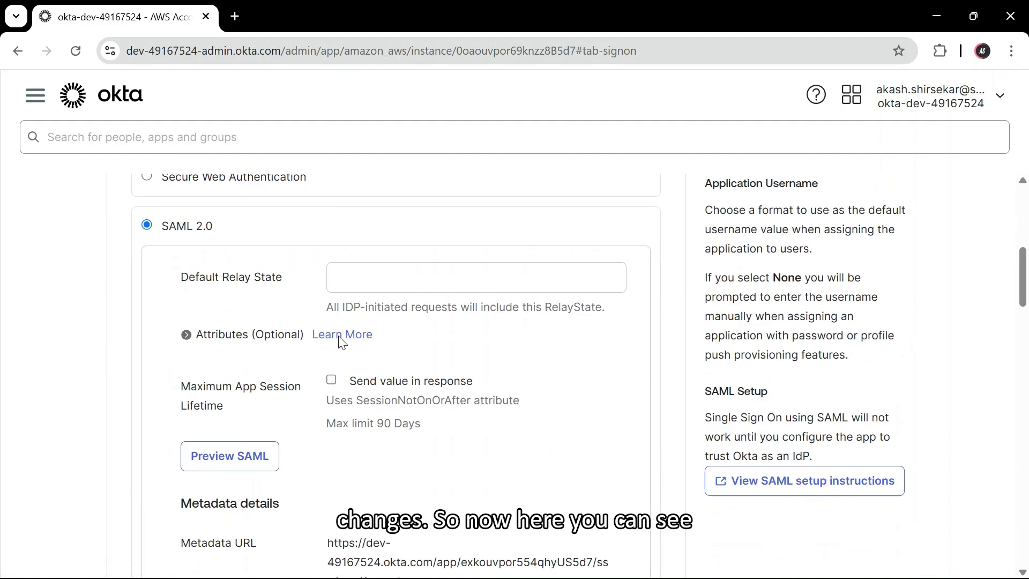
scroll(339, 342, "down", 2)
scroll(340, 339, "up", 5)
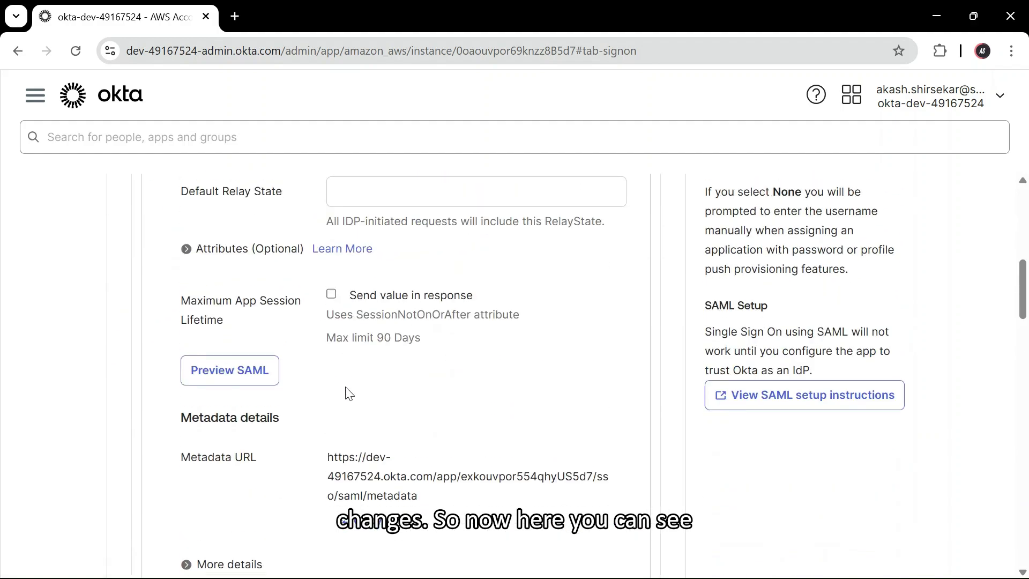
scroll(196, 327, "down", 3)
left_click_drag(428, 345, 328, 312)
key("ctrl+c")
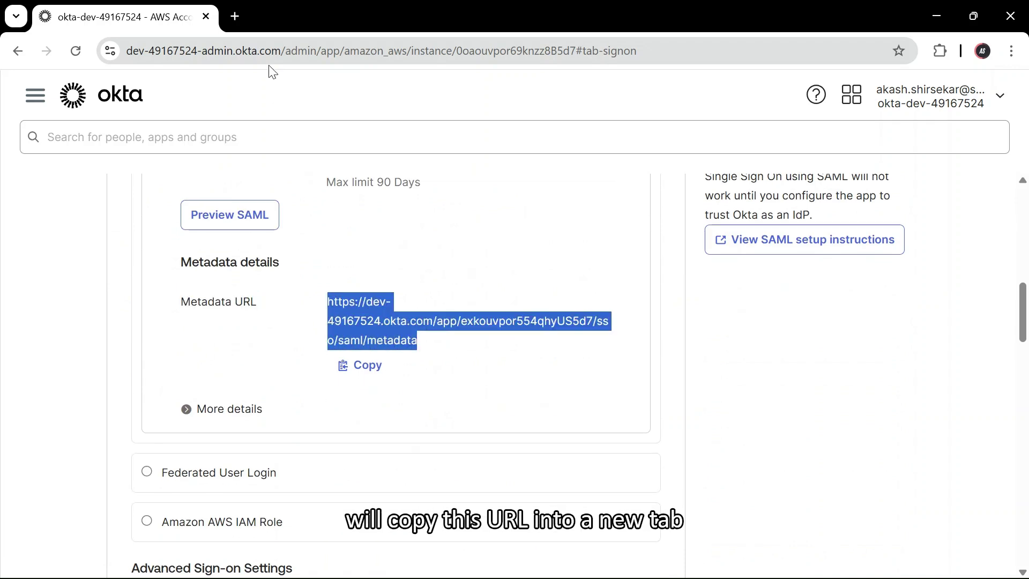
- Load the metadata URL in a new tab and choose Save as on the XML page
left_click(236, 13)
key("ctrl+v")
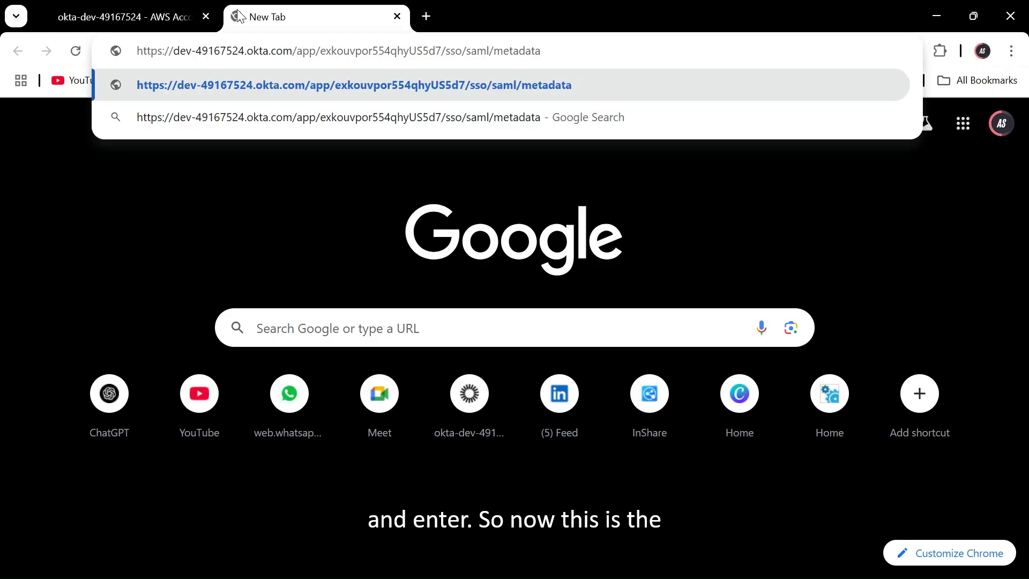
key("Return")
right_click(660, 321)
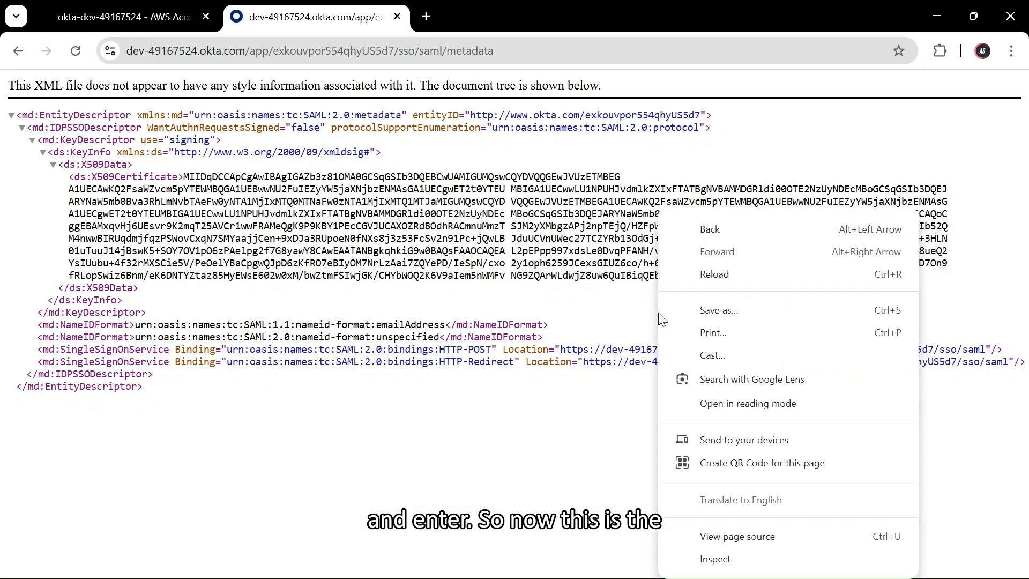
left_click(758, 320)
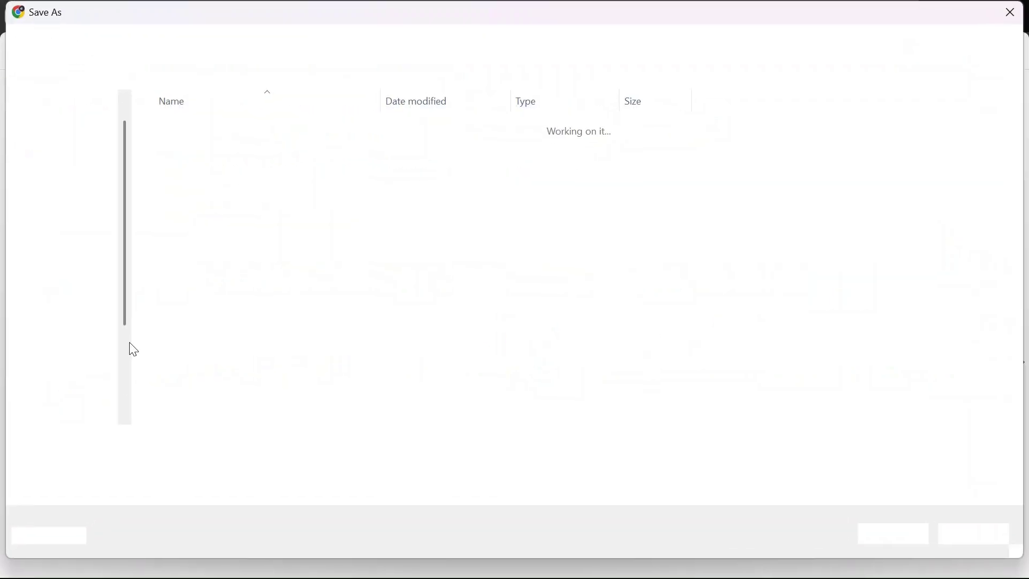
- Save the metadata XML into Downloads with the file name akashtest
left_click(83, 219)
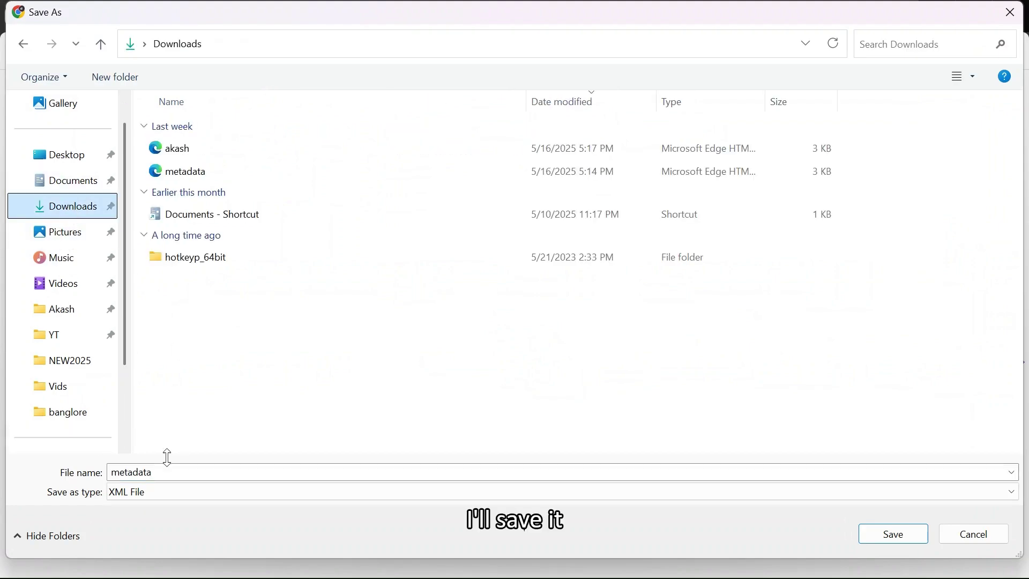
double_click(170, 474)
type("akash")
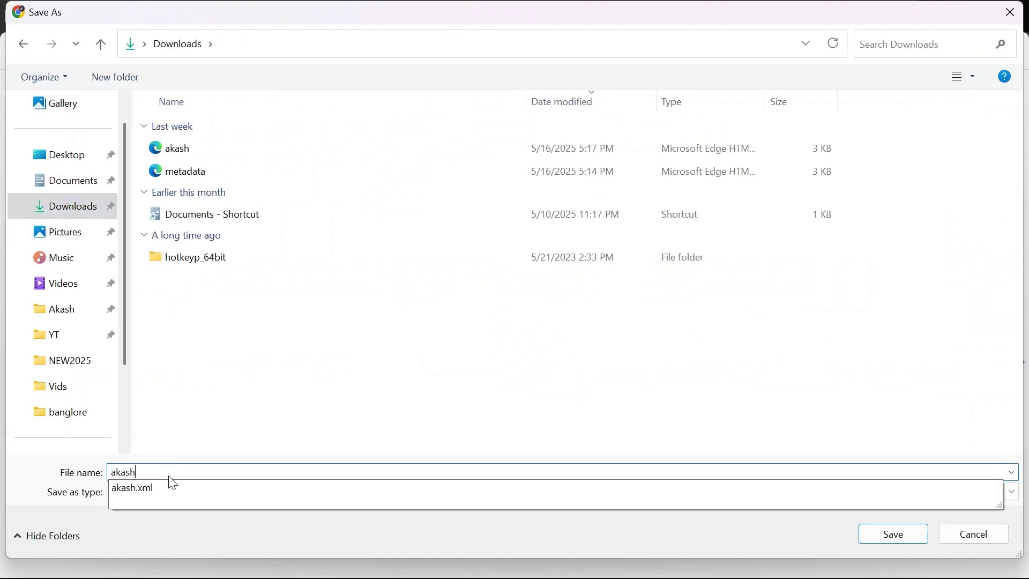
type("test")
key("Return")
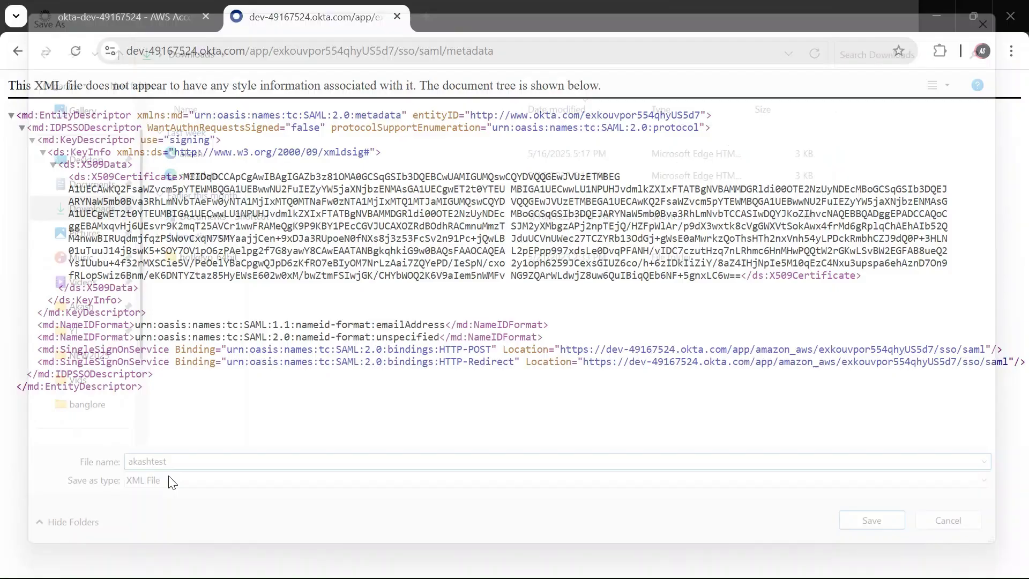
- In AWS IAM, start a new SAML identity provider named akashtest
key("alt+Tab")
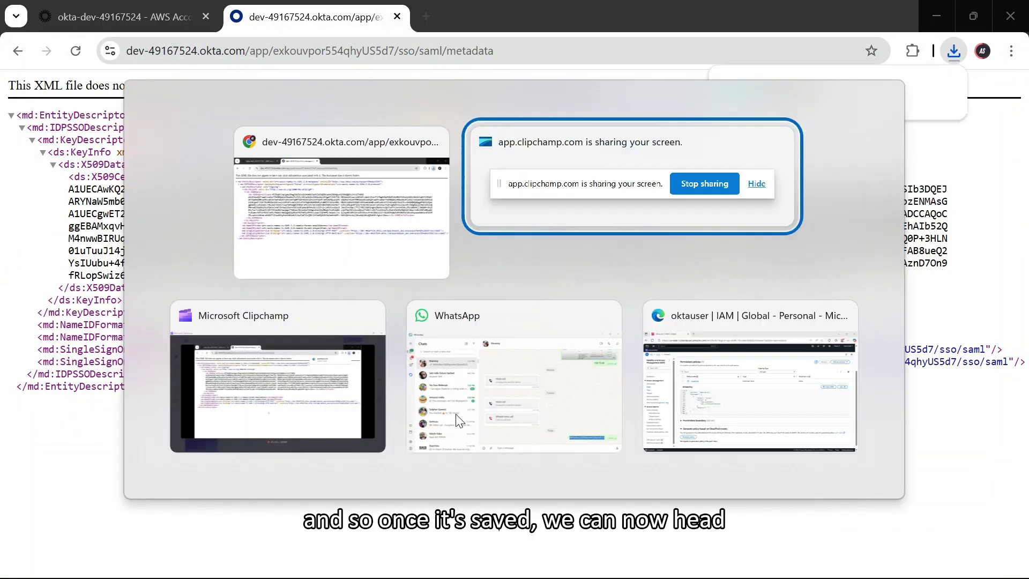
key("alt+Tab")
key("alt+Tab")
scroll(375, 397, "up", 3)
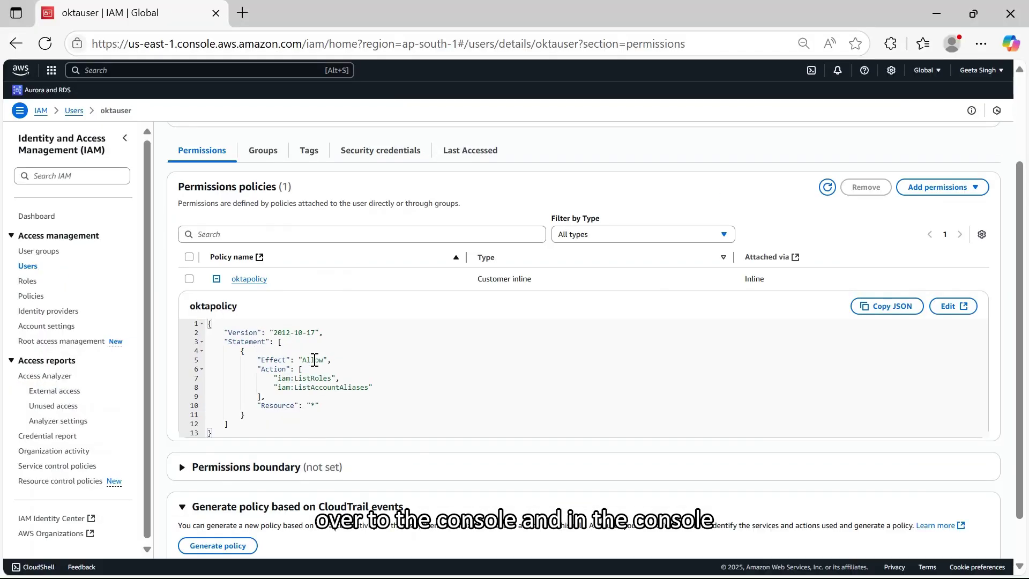
left_click(41, 111)
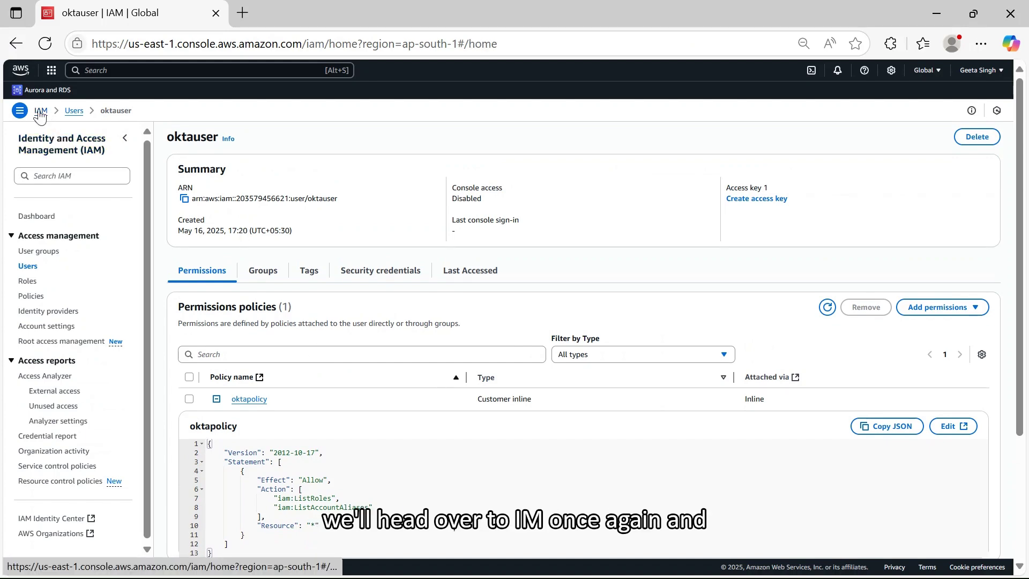
left_click(54, 313)
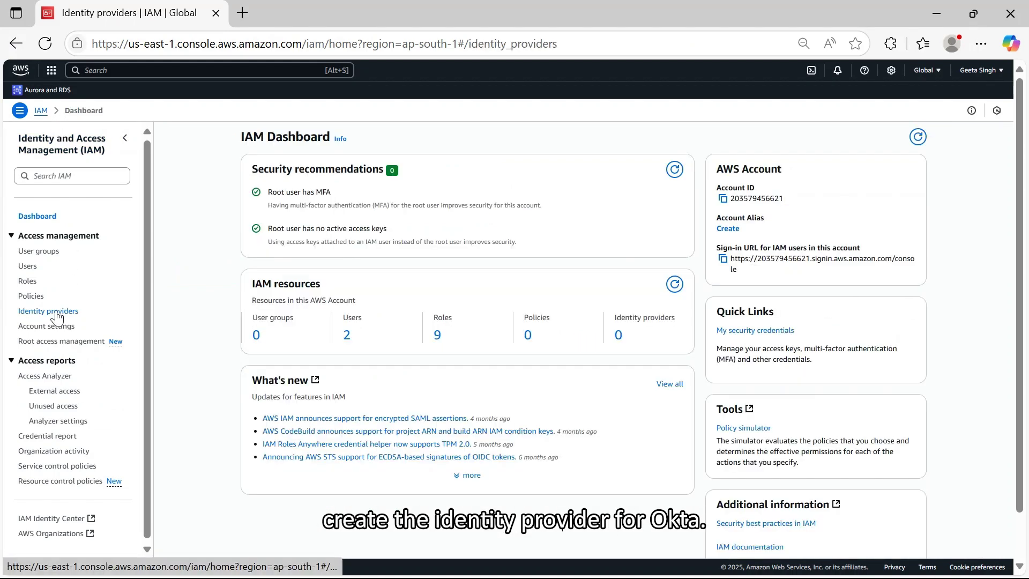
left_click(976, 197)
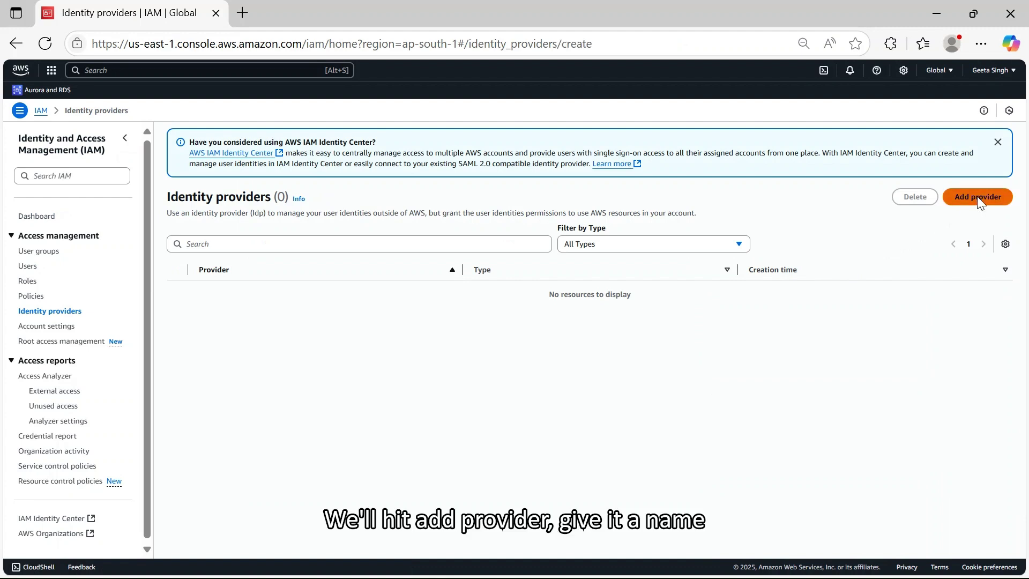
type("akash")
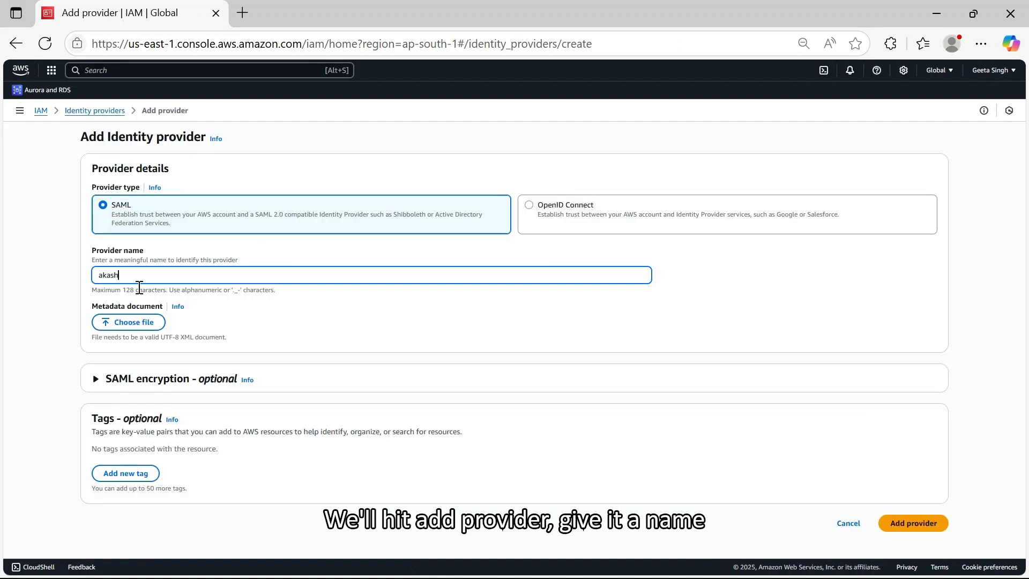
type("test")
- Upload Downloads/akashtest.xml as the provider metadata and add the provider
left_click(137, 316)
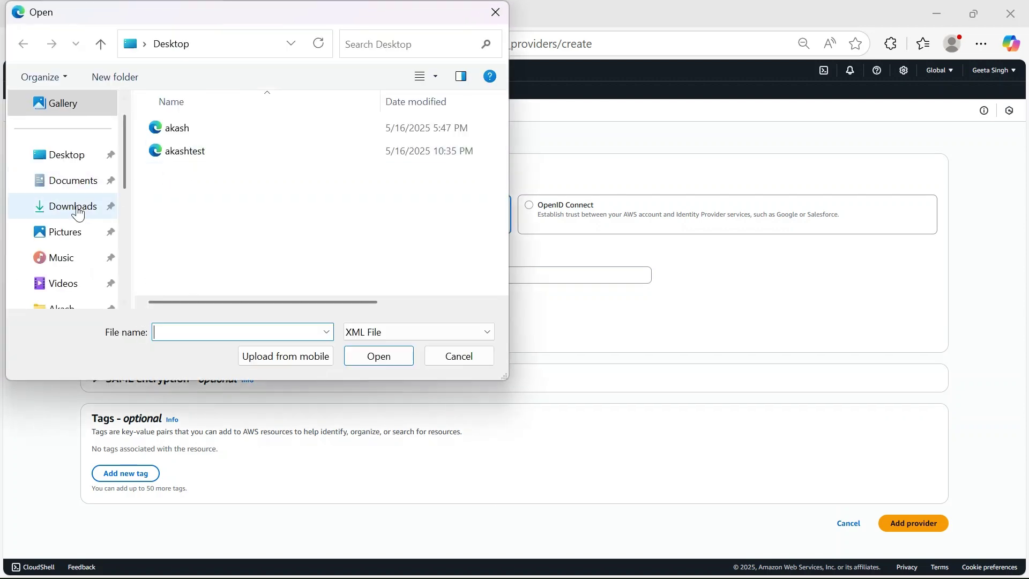
left_click(72, 205)
left_click(230, 149)
left_click(377, 355)
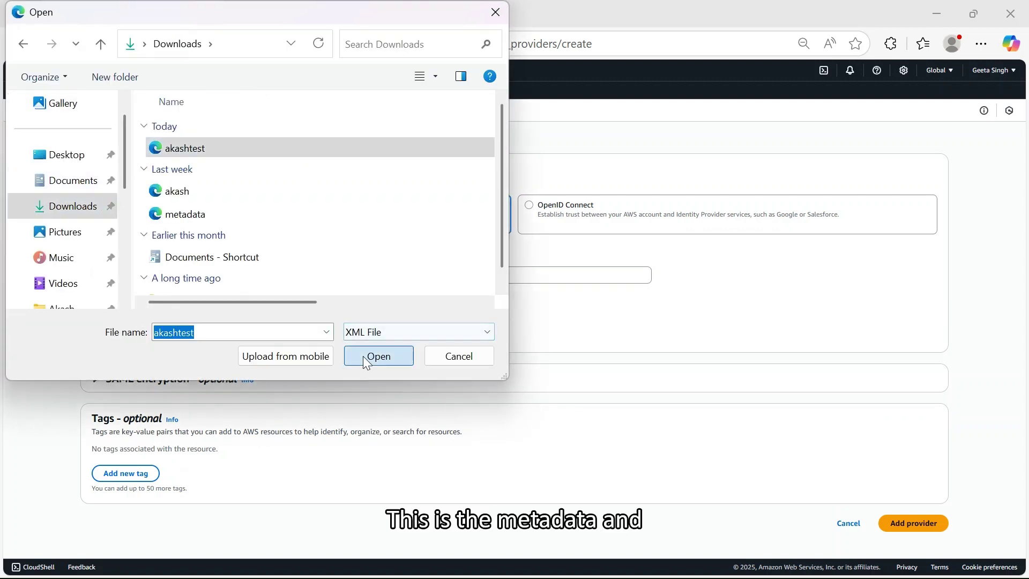
scroll(691, 469, "down", 1)
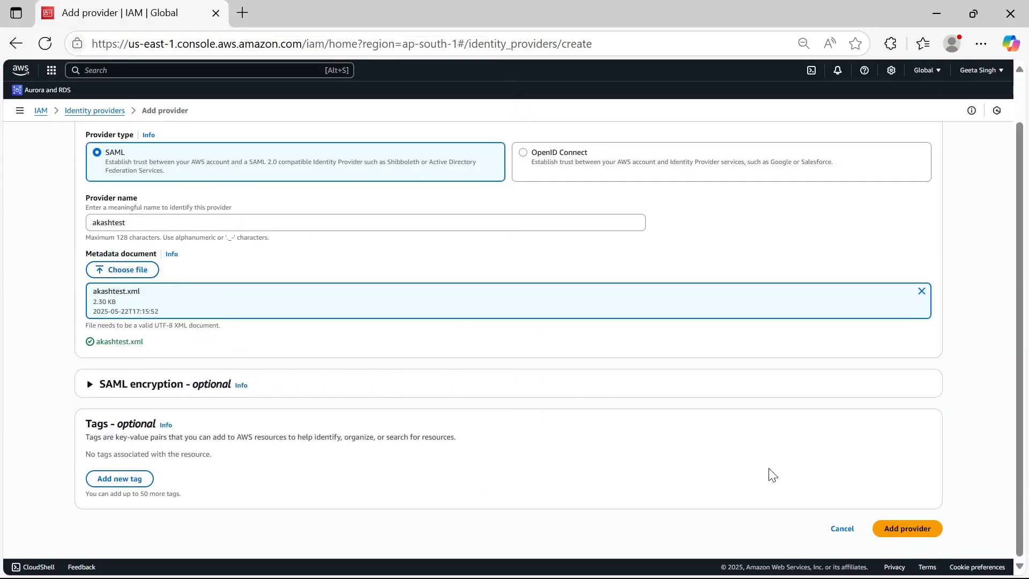
left_click(907, 529)
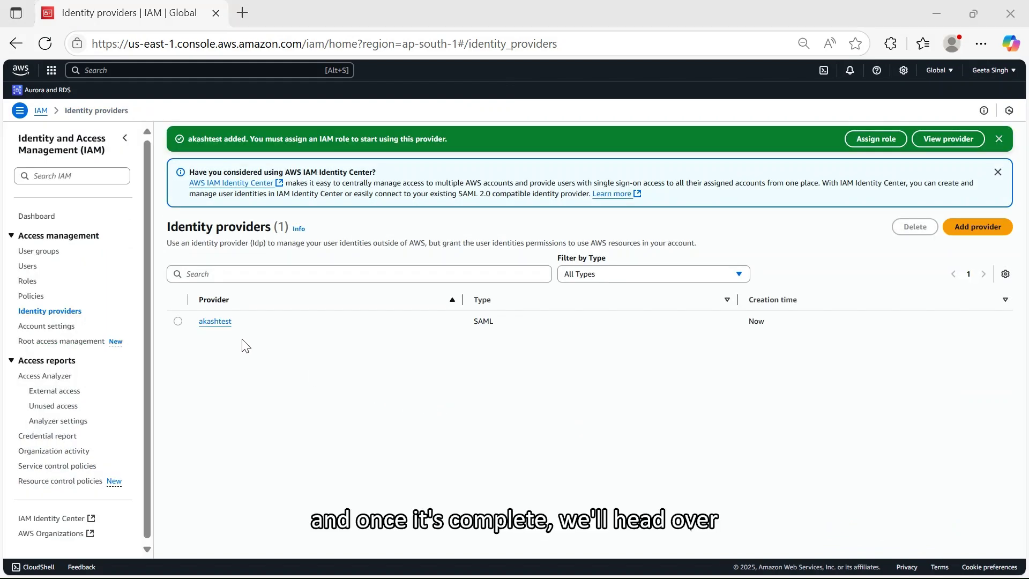
key("alt+Tab")
- Return to the Okta app's sign-on settings and select the Identity Provider ARN field
left_click(165, 17)
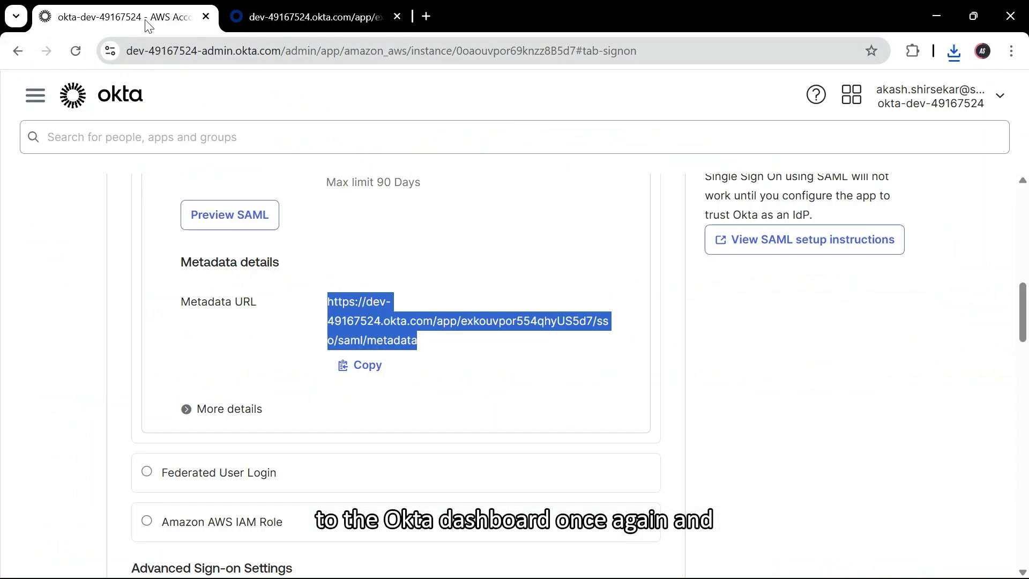
scroll(450, 344, "down", 10)
scroll(538, 373, "down", 8)
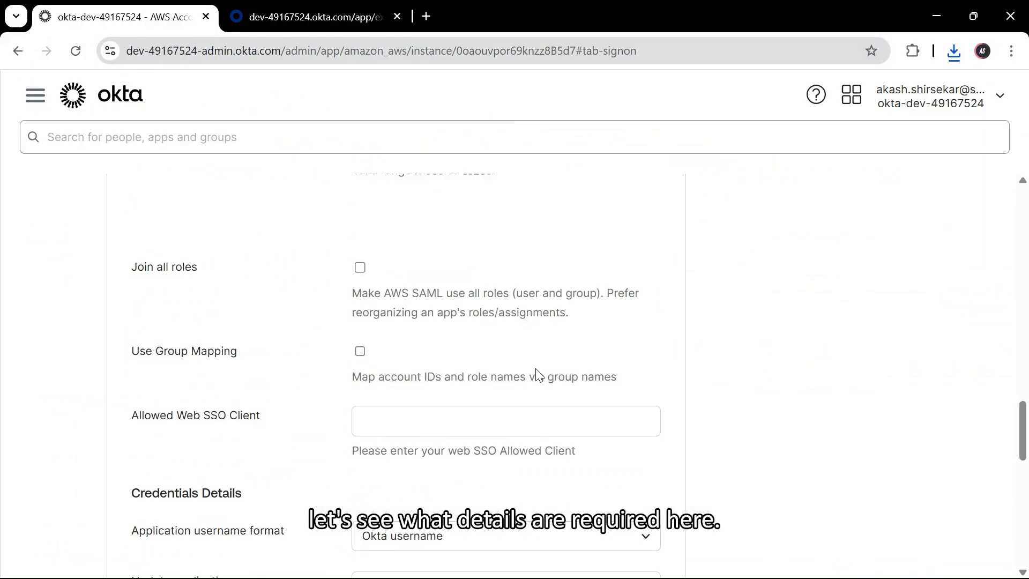
scroll(538, 374, "up", 9)
scroll(538, 373, "up", 3)
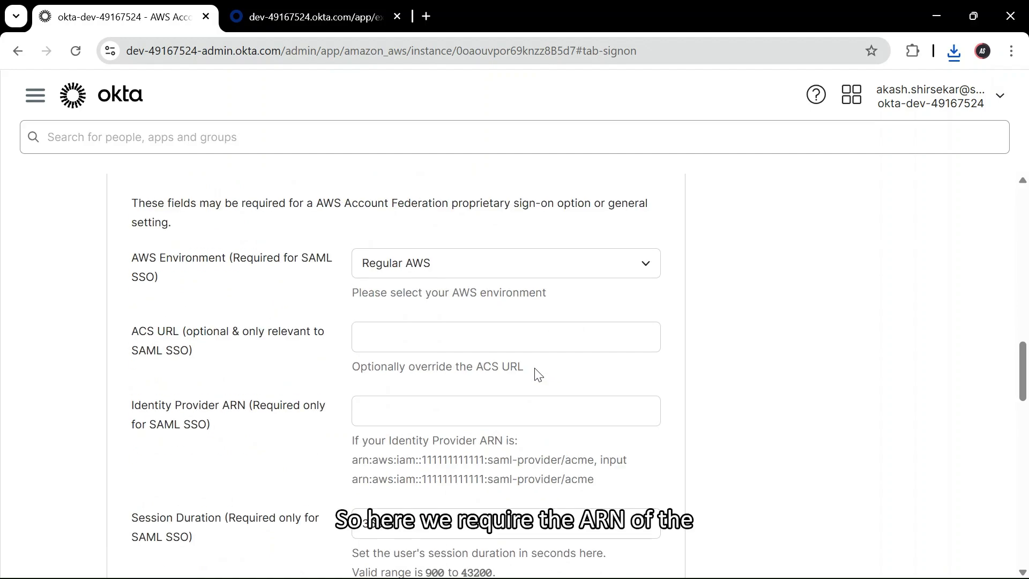
left_click(413, 409)
- Copy the akashtest provider ARN from IAM, paste it into Okta, and save
key("alt+Tab")
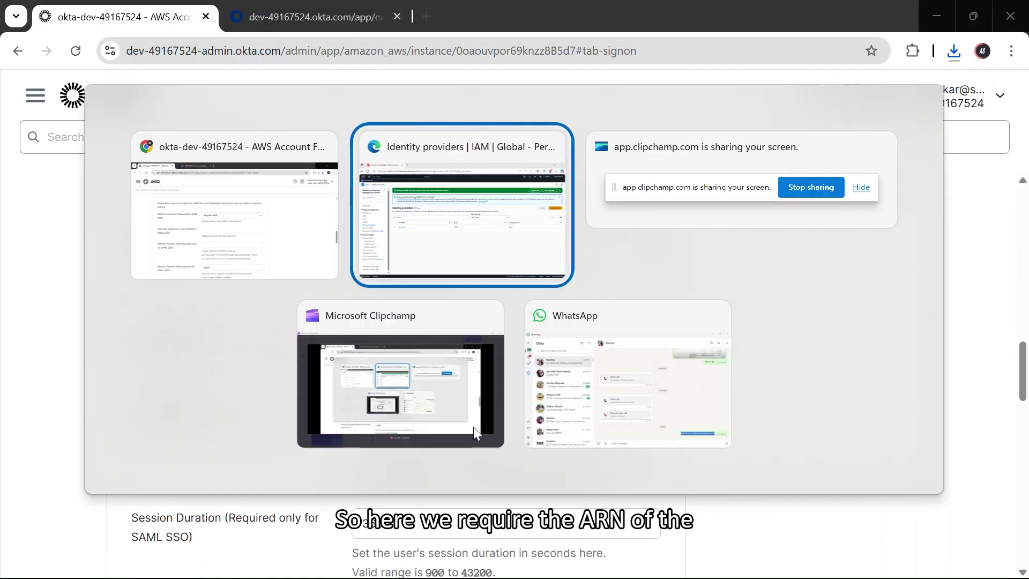
left_click(225, 323)
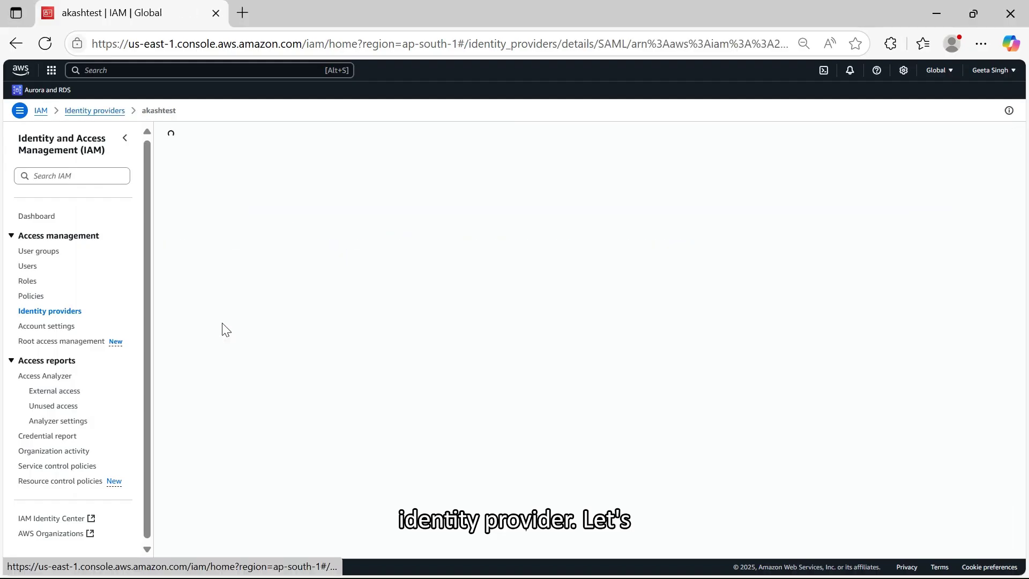
left_click(741, 199)
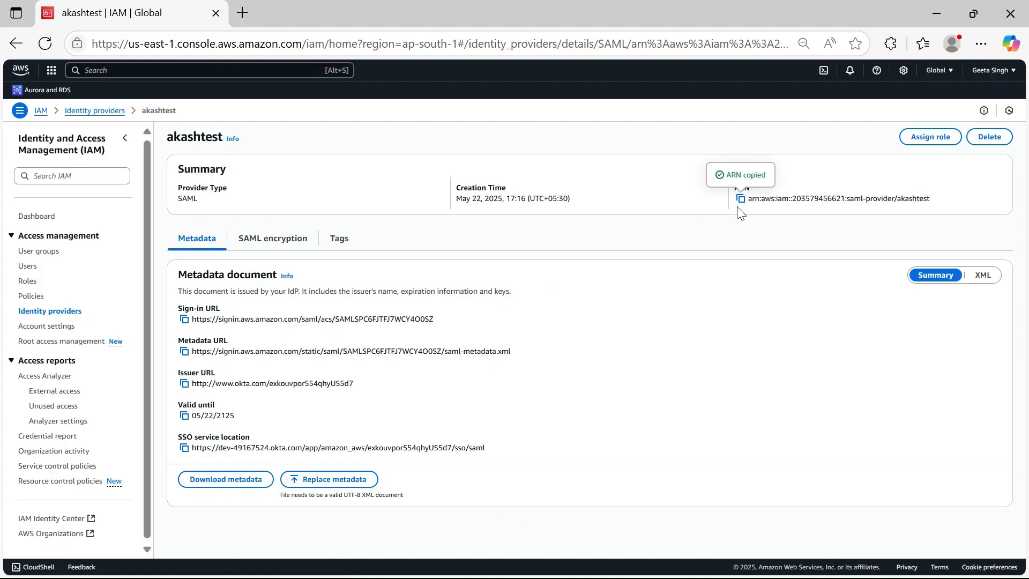
key("alt+Tab")
key("ctrl+v")
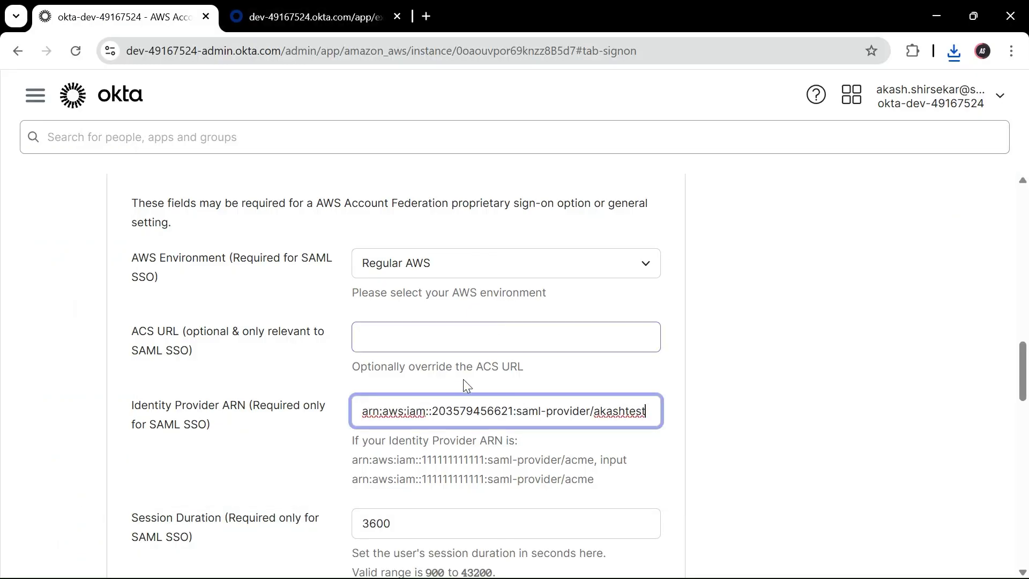
scroll(461, 386, "down", 20)
scroll(461, 390, "up", 5)
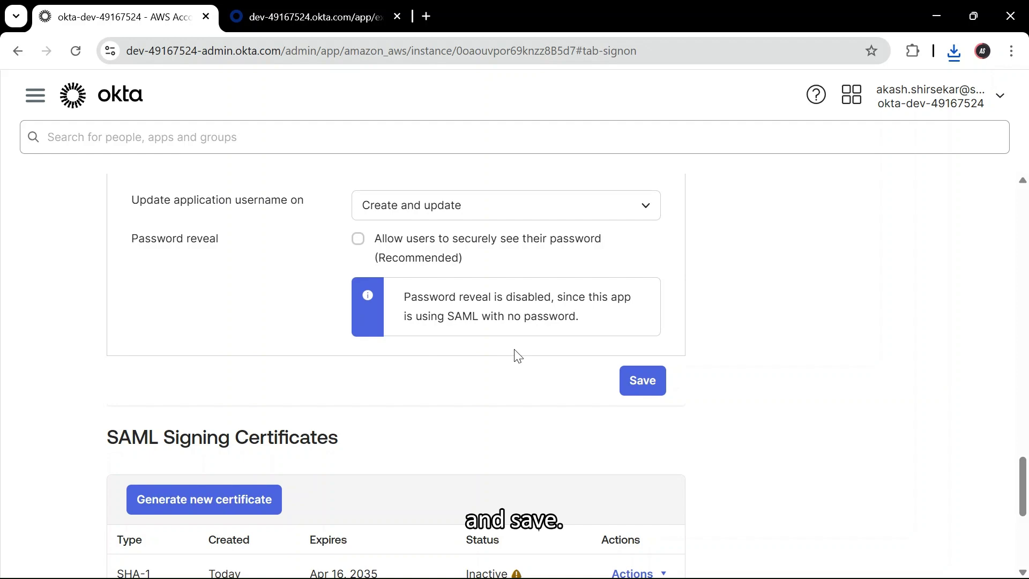
left_click(653, 387)
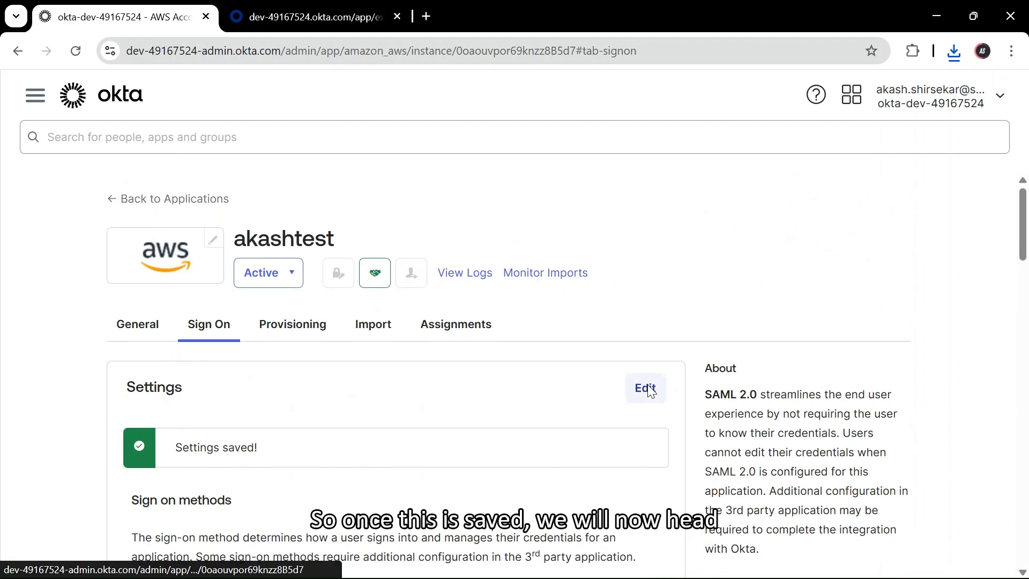
- Review the app's Provisioning tab, then return to AWS IAM
left_click(295, 325)
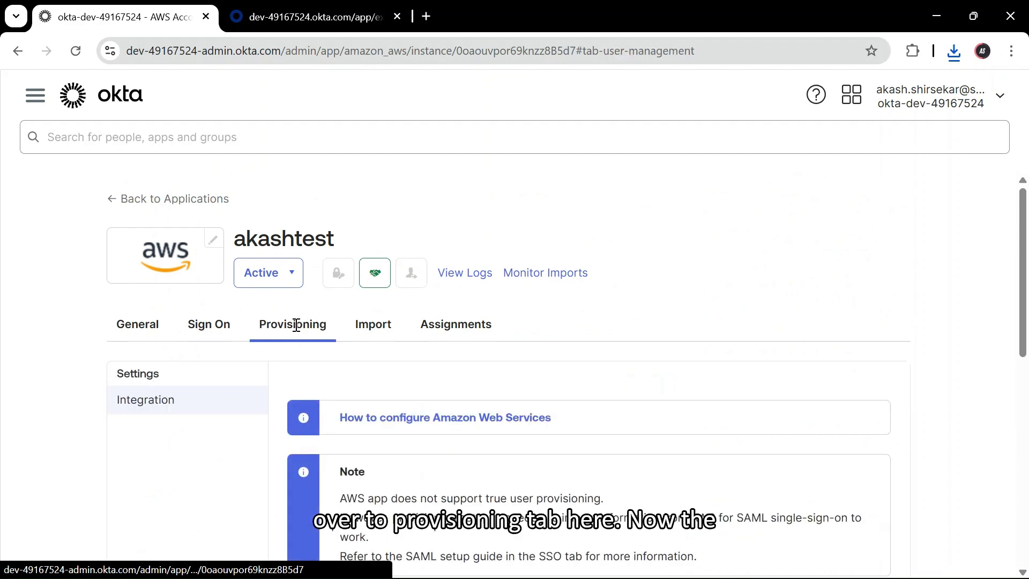
scroll(482, 337, "down", 5)
scroll(482, 337, "up", 4)
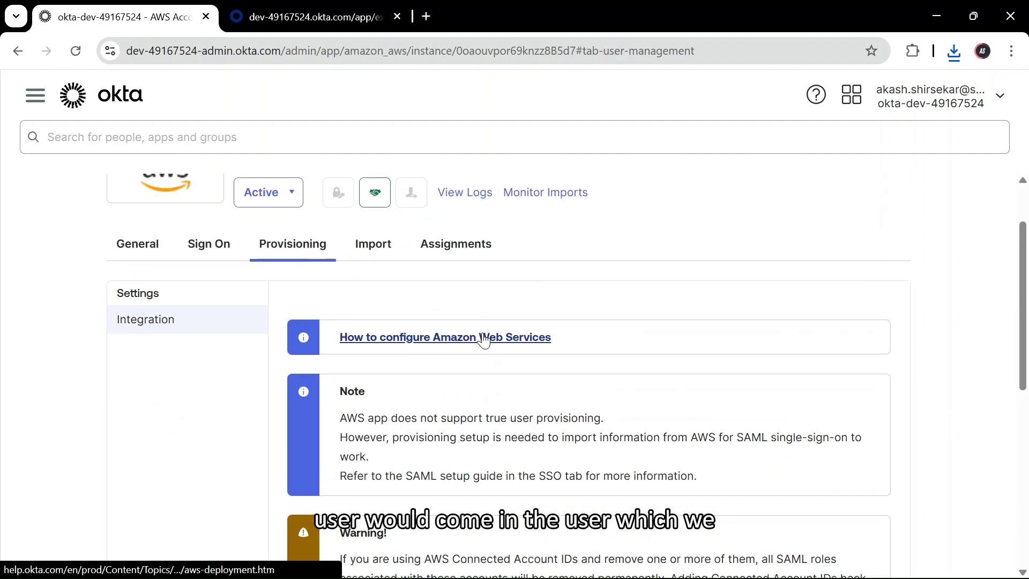
key("alt+Tab")
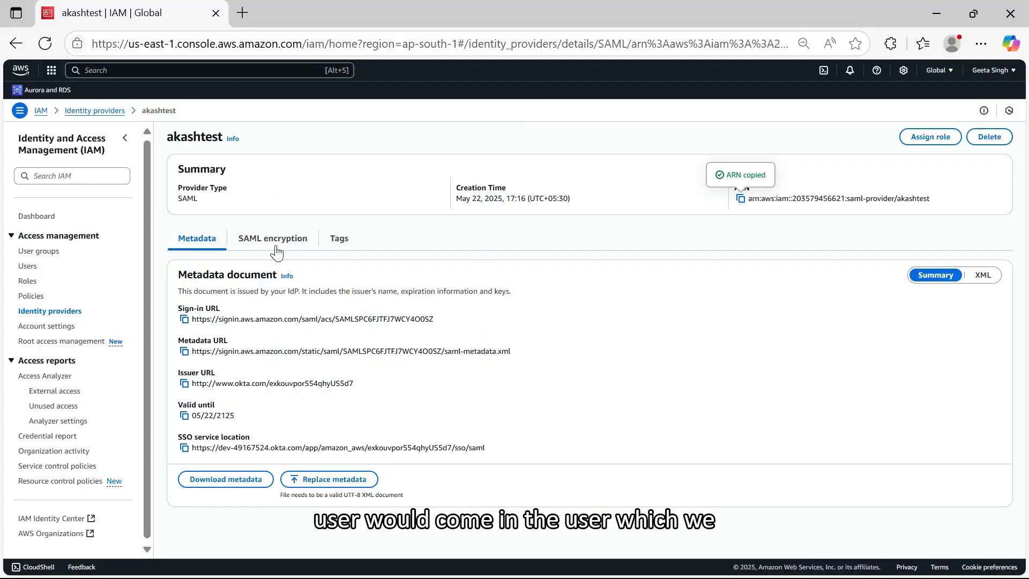
- Open oktauser's security credentials in IAM
left_click(27, 266)
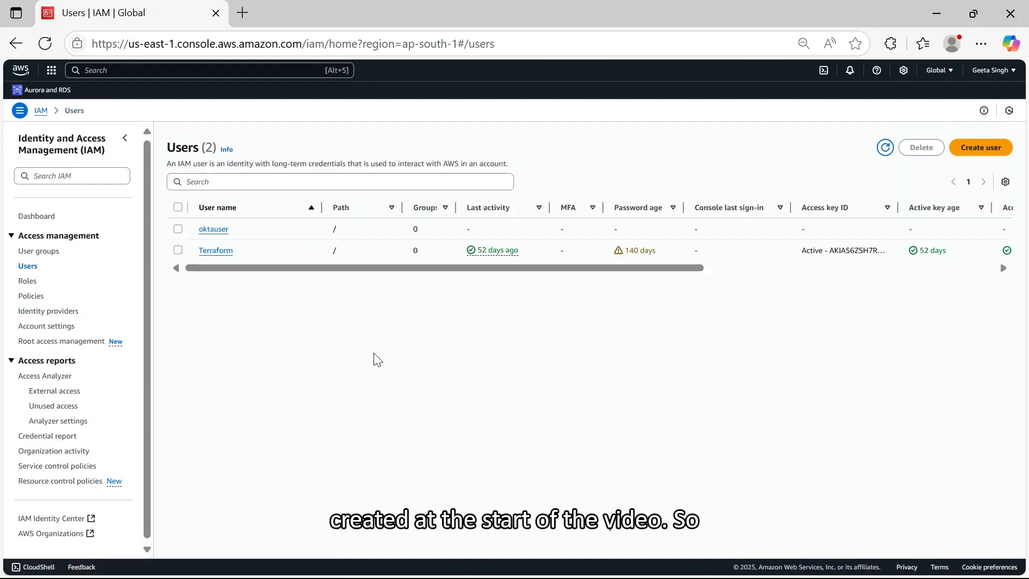
left_click(217, 229)
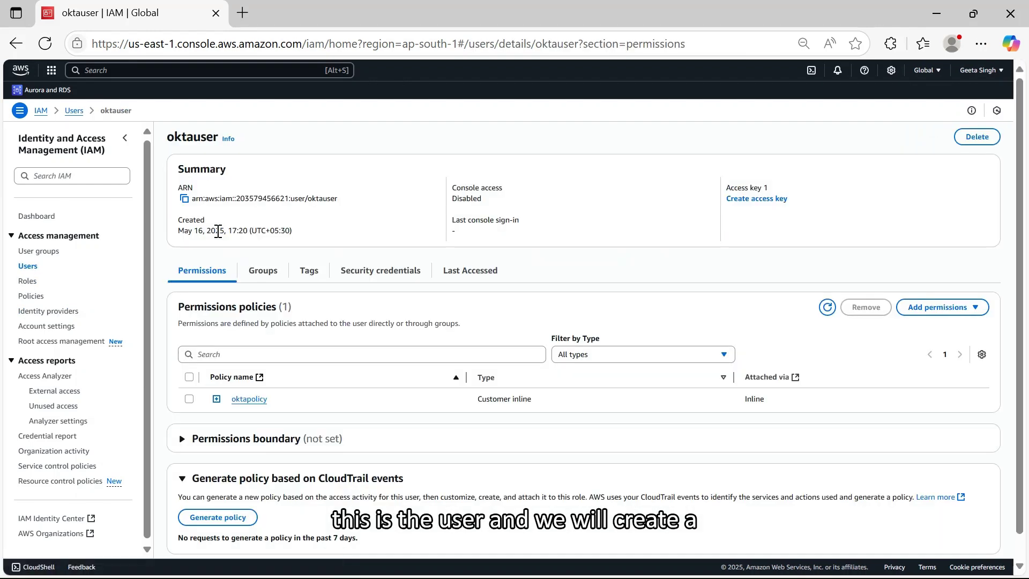
left_click(386, 273)
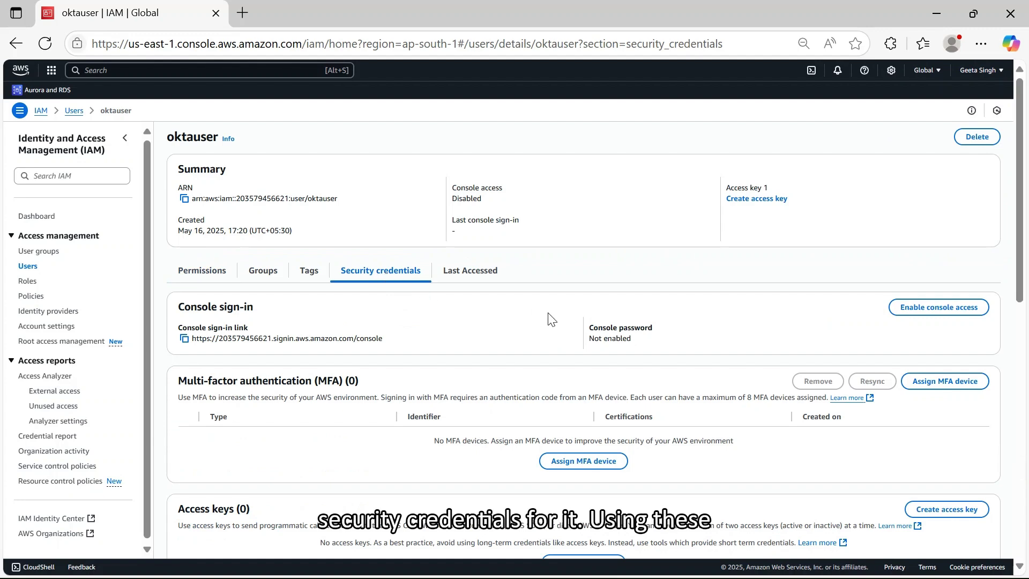
scroll(547, 318, "down", 3)
- Create a Command Line Interface access key and copy its access key ID
left_click(560, 324)
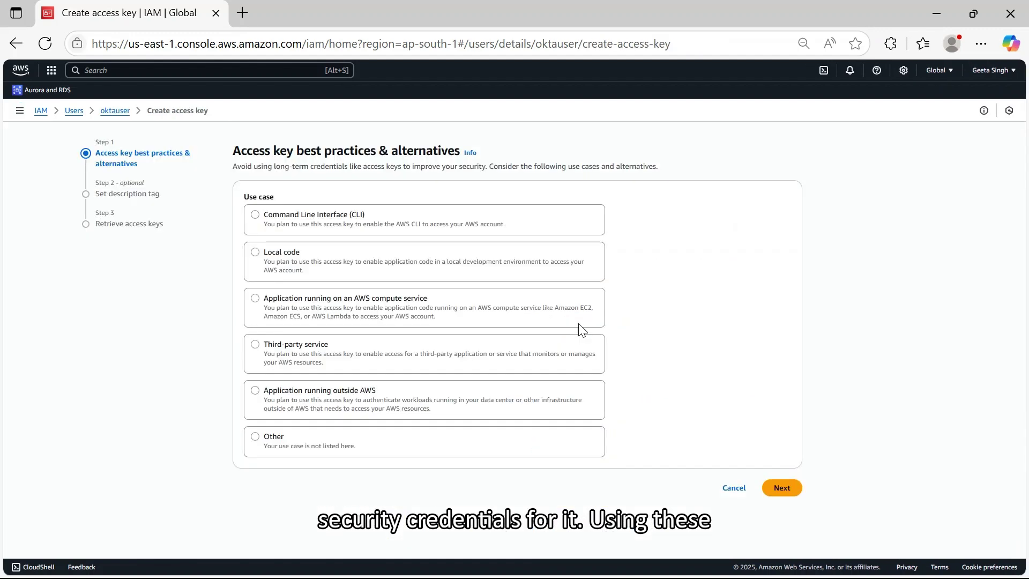
left_click(279, 221)
scroll(284, 504, "down", 1)
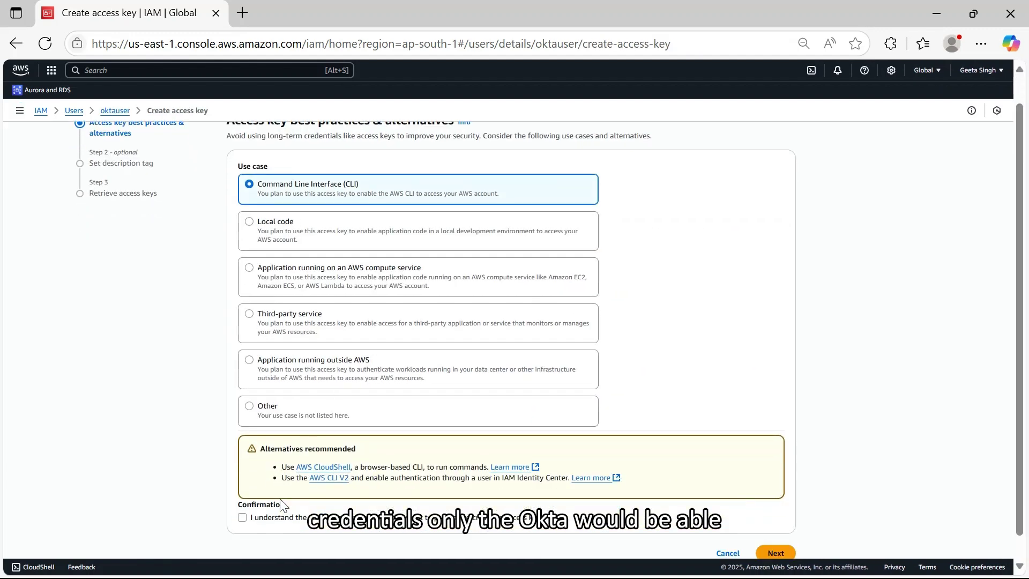
left_click(776, 529)
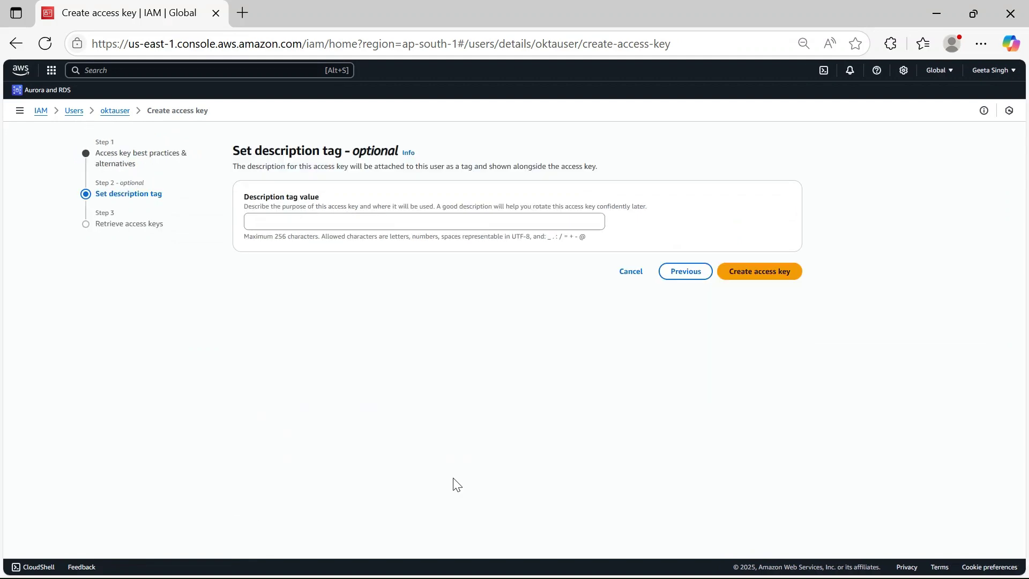
left_click(744, 272)
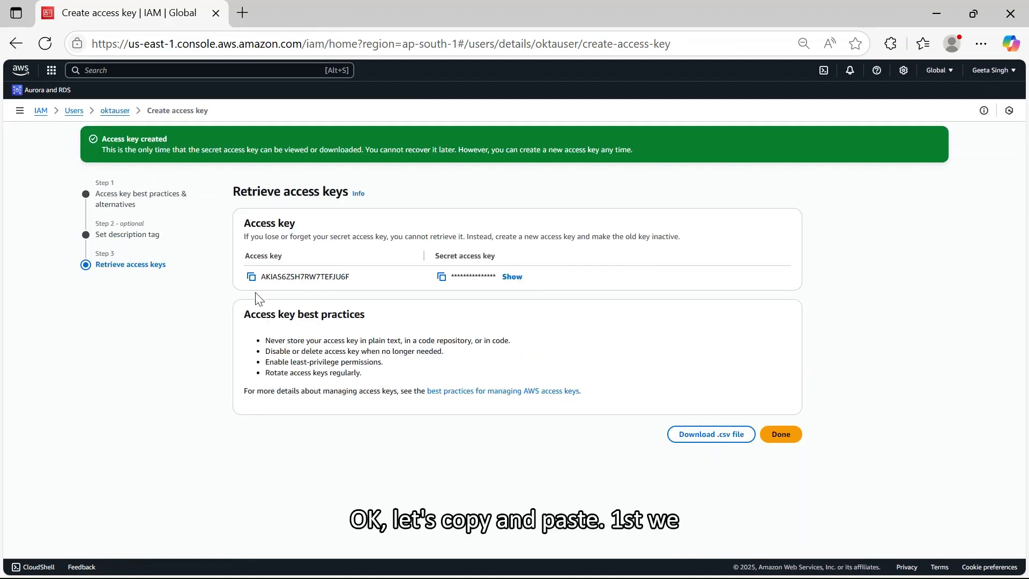
left_click(250, 277)
key("alt+Tab")
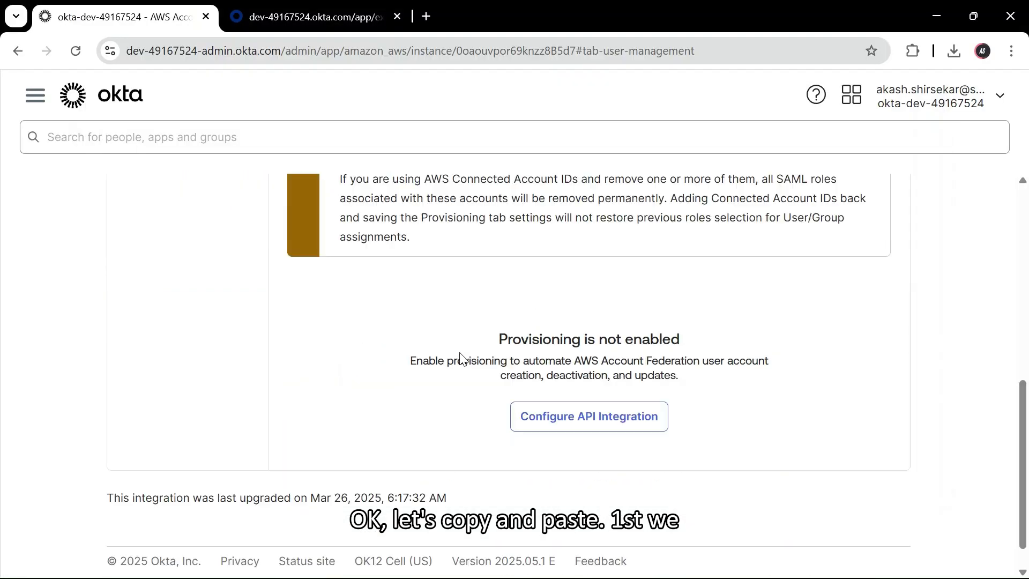
- Enable API integration for the akashtest AWS app and paste in the access key
scroll(459, 361, "down", 1)
scroll(616, 385, "up", 2)
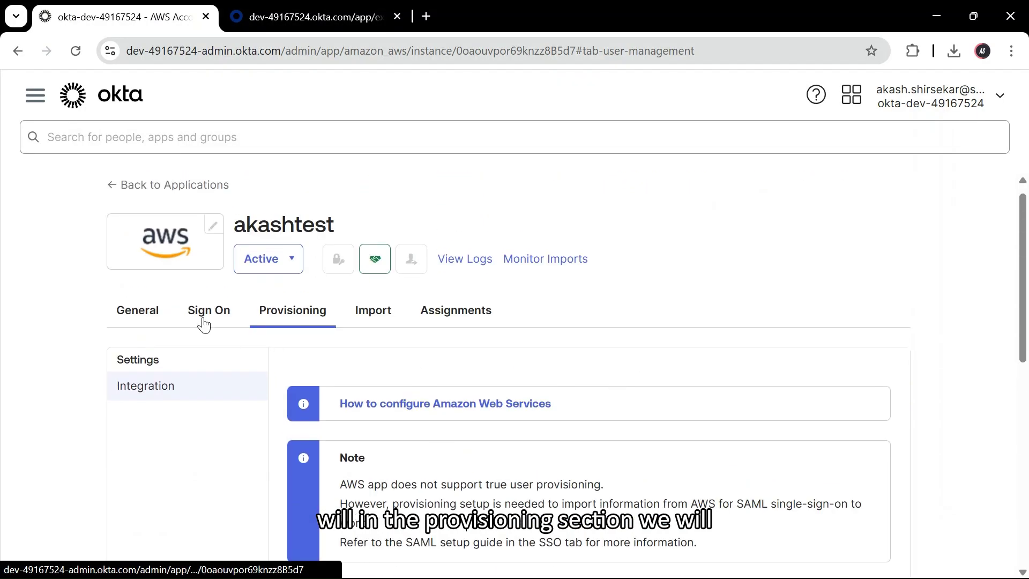
scroll(381, 375, "down", 7)
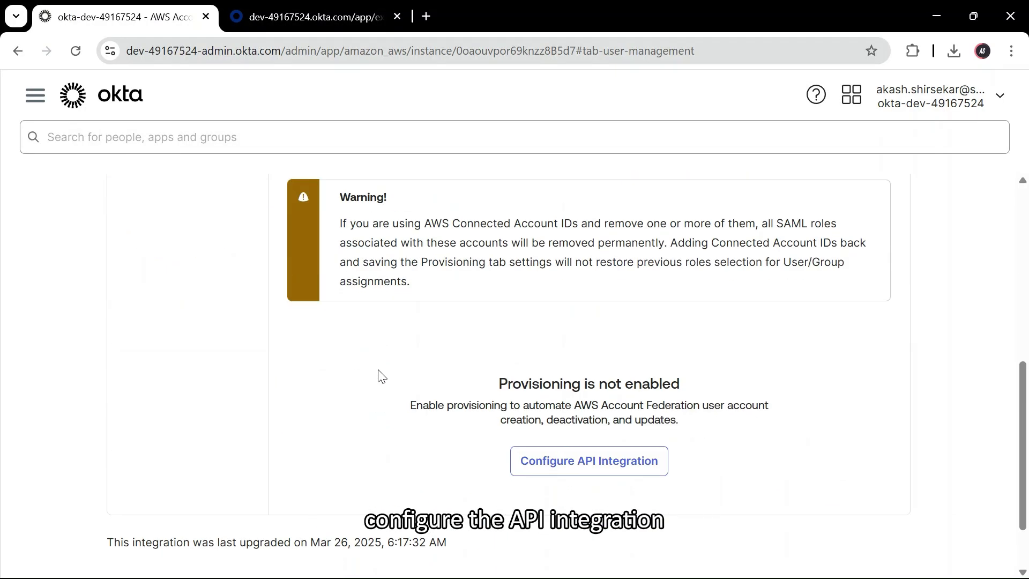
left_click(618, 459)
left_click(294, 364)
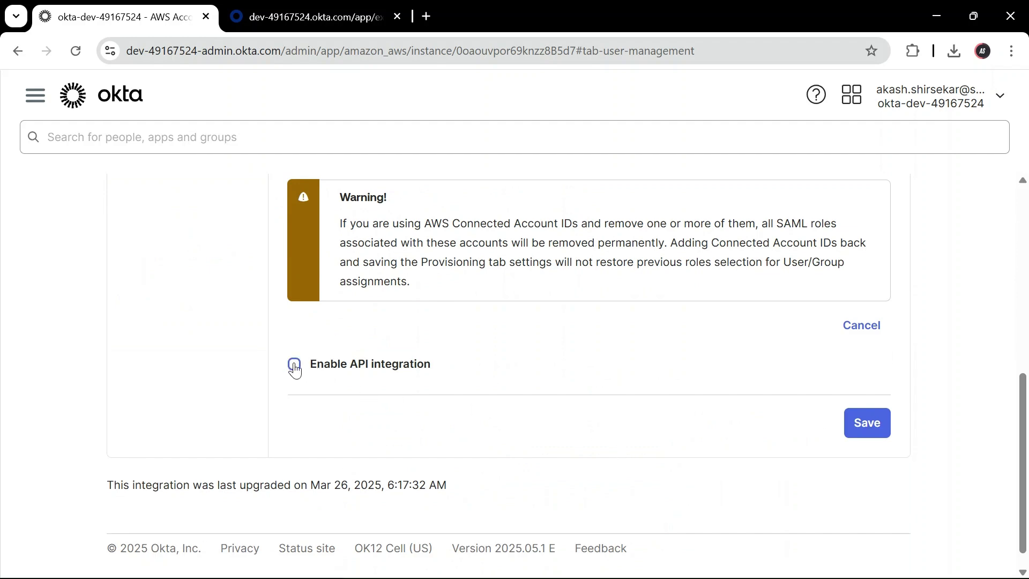
scroll(547, 442, "down", 3)
left_click(621, 346)
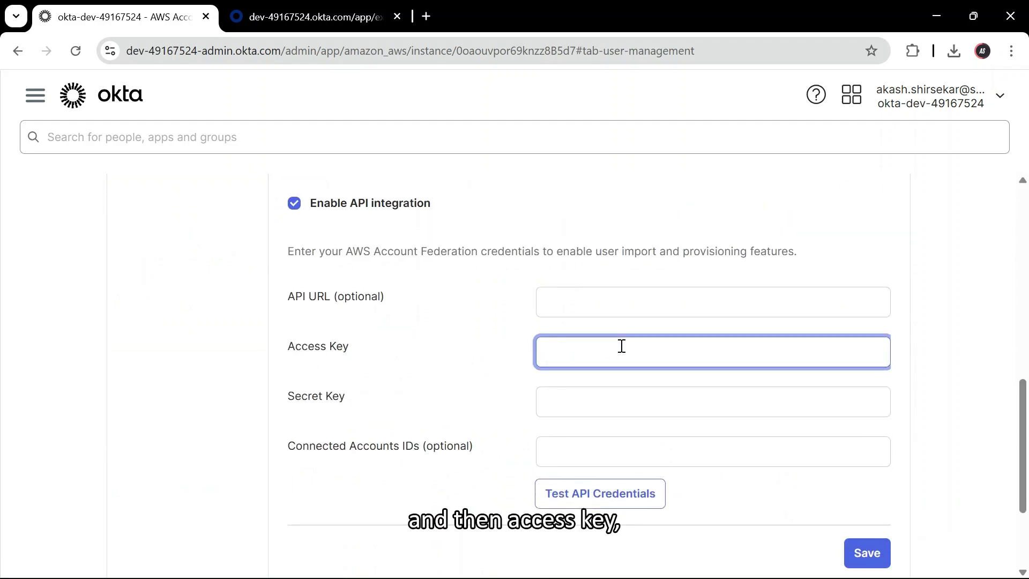
key("ctrl+v")
- Copy the secret key from AWS, paste it, test the credentials, and save
left_click(558, 409)
key("alt+Tab")
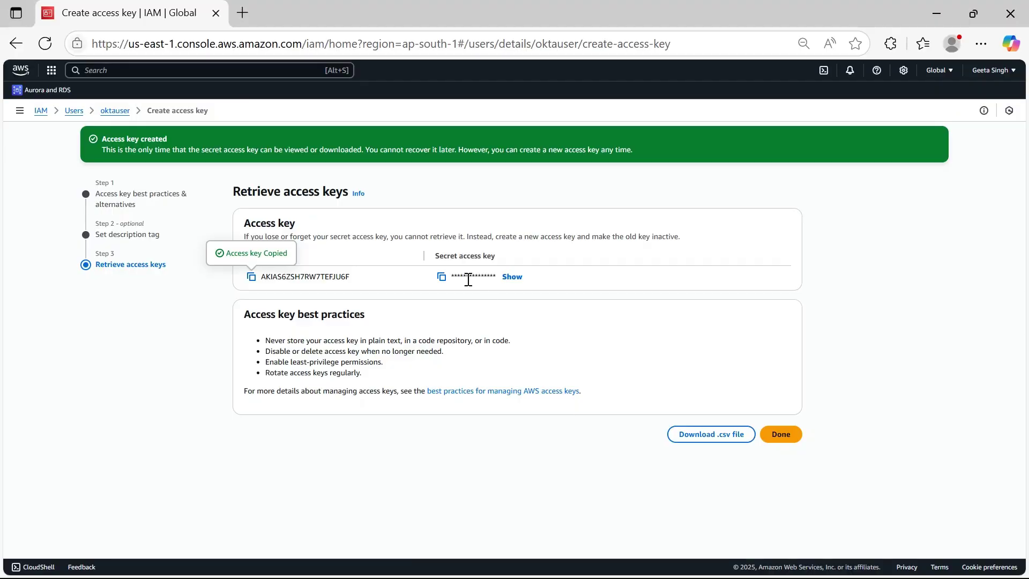
left_click(441, 277)
key("alt+Tab")
key("ctrl+v")
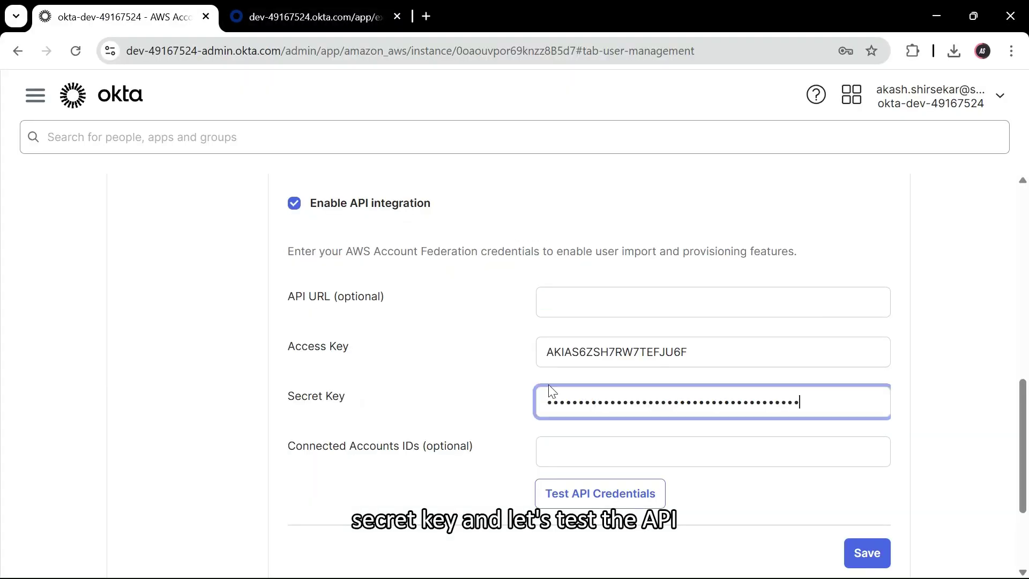
left_click(598, 494)
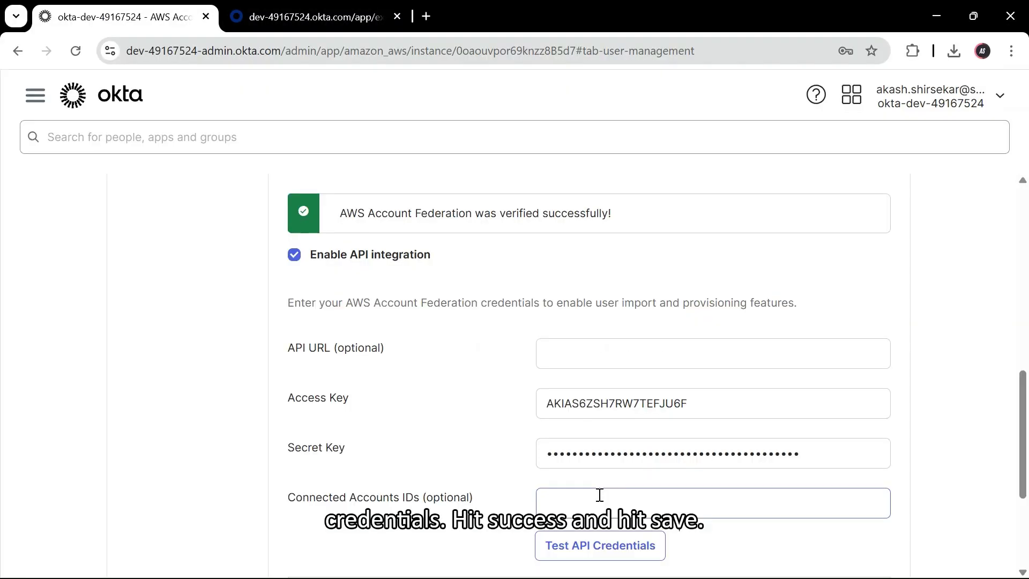
scroll(617, 285, "down", 4)
left_click(871, 402)
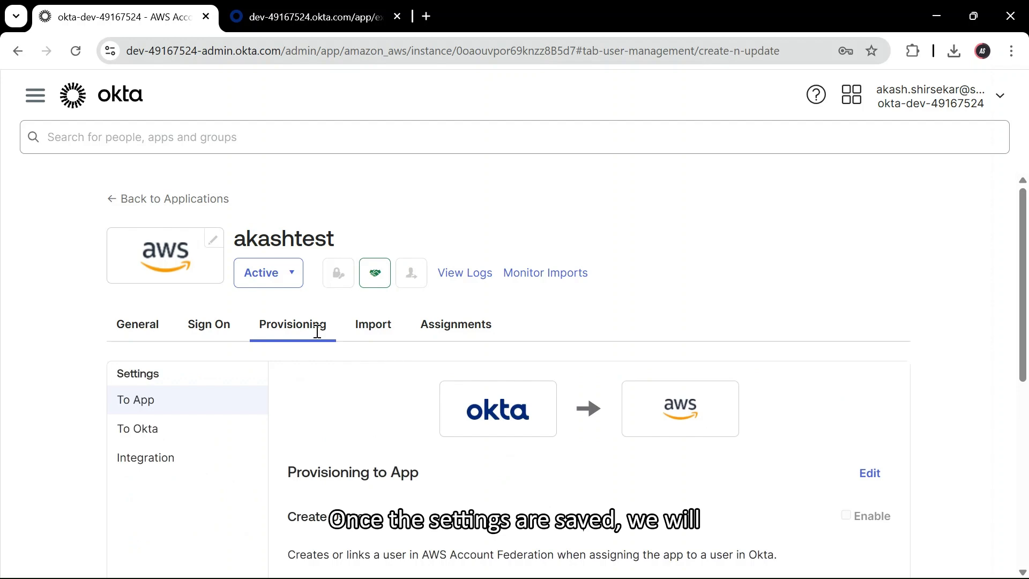
- Enable Create Users and Update User Attributes under Provisioning to App and save
scroll(448, 308, "down", 3)
scroll(482, 268, "up", 1)
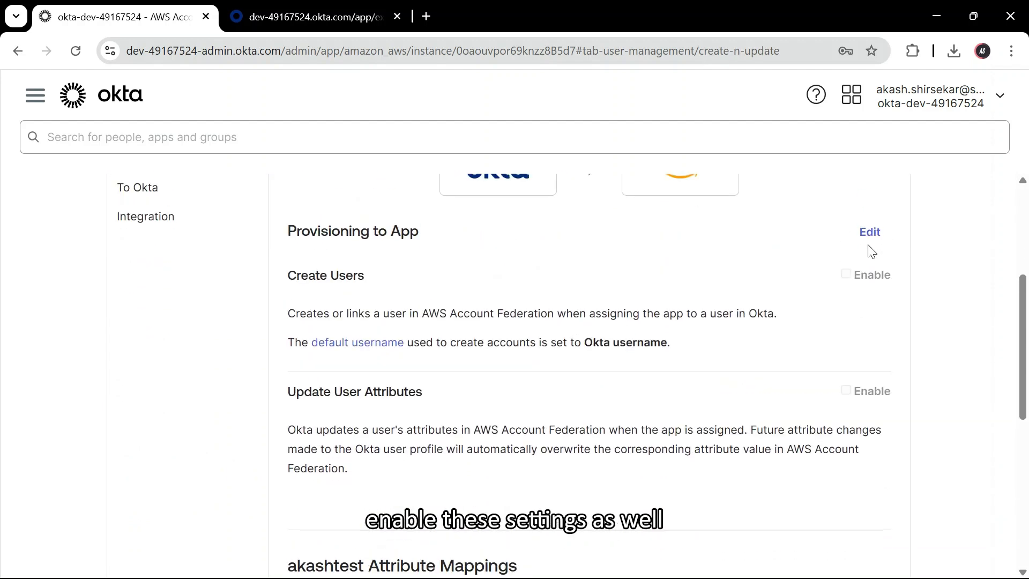
left_click(868, 229)
left_click(838, 275)
left_click(837, 391)
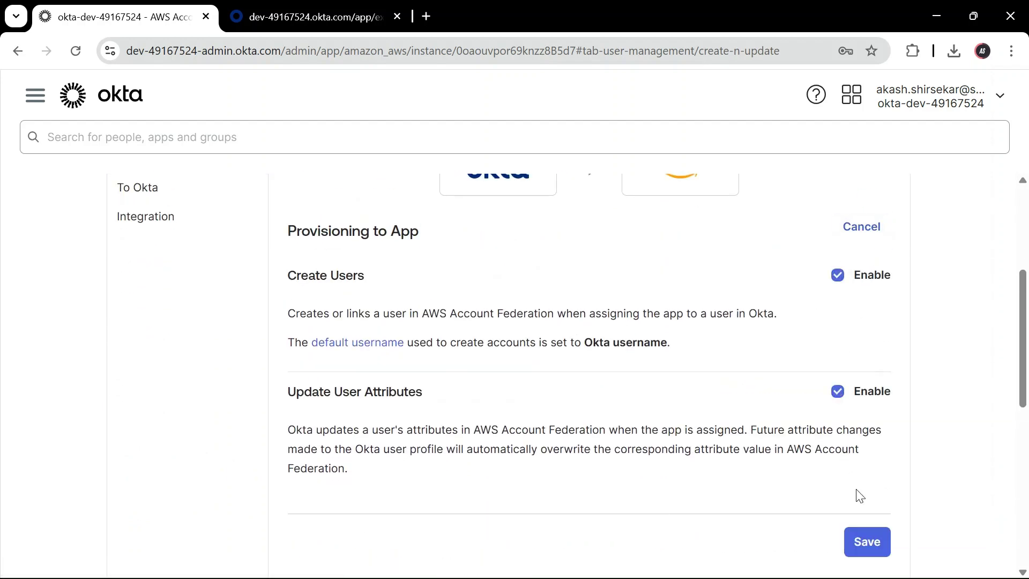
left_click(864, 542)
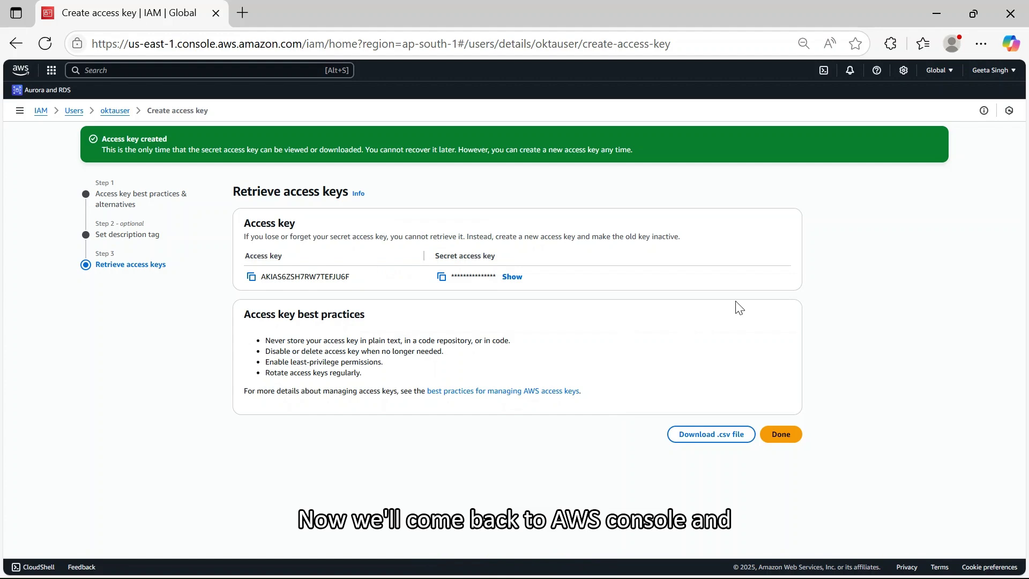
- Begin a new SAML 2.0 IAM role with the akashtest provider, allowing programmatic and console access
left_click(20, 111)
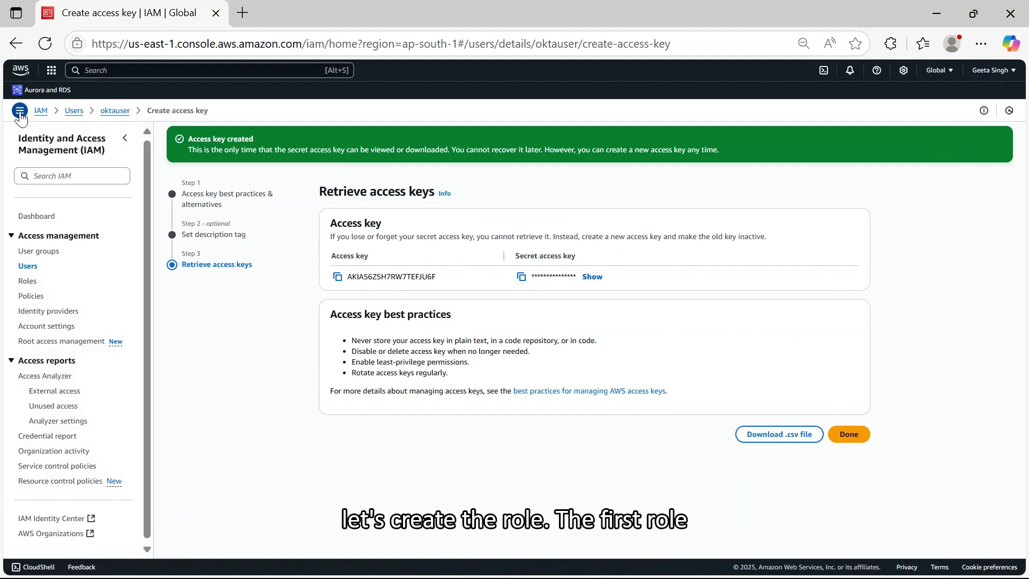
left_click(28, 281)
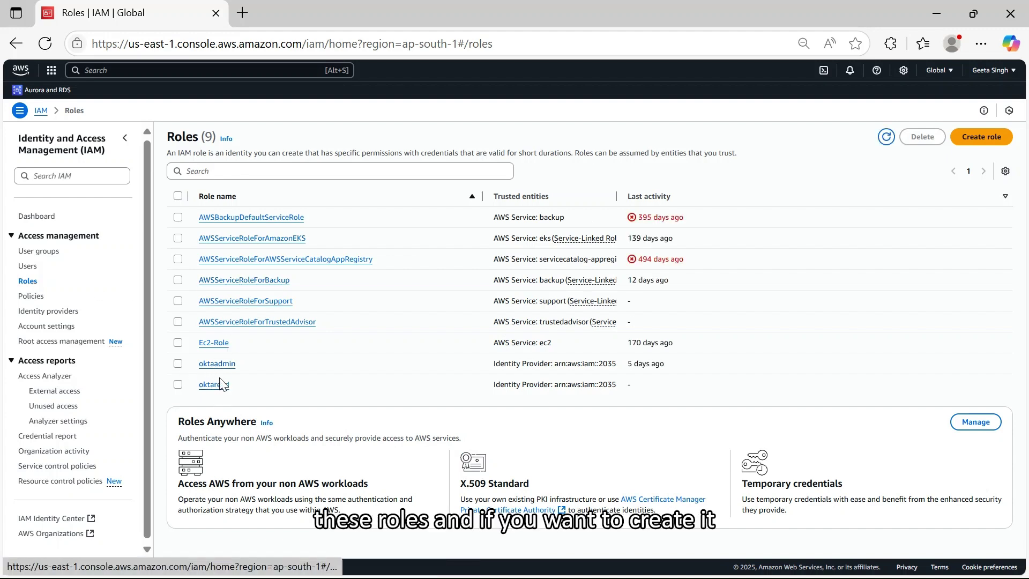
left_click(990, 141)
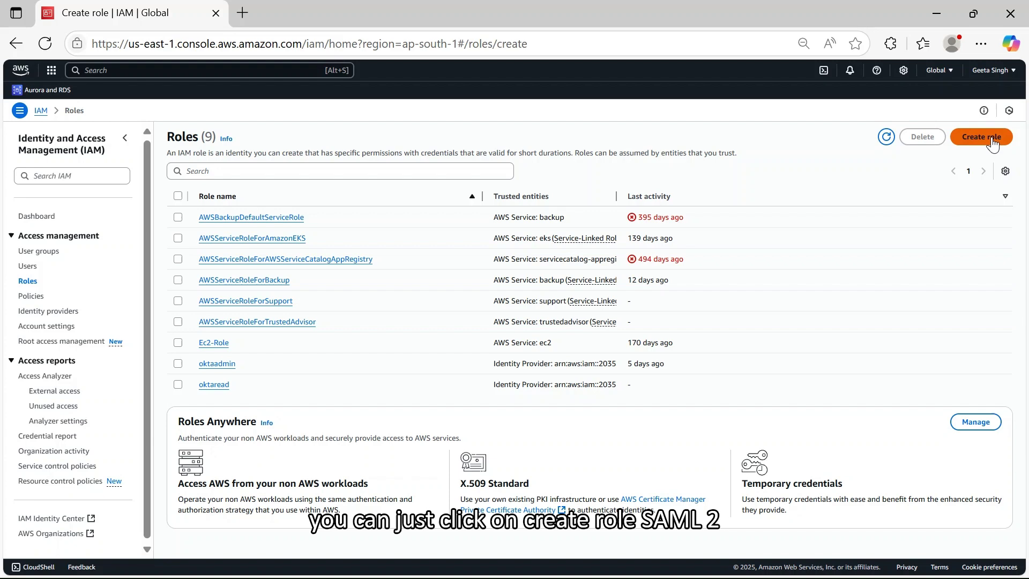
left_click(269, 256)
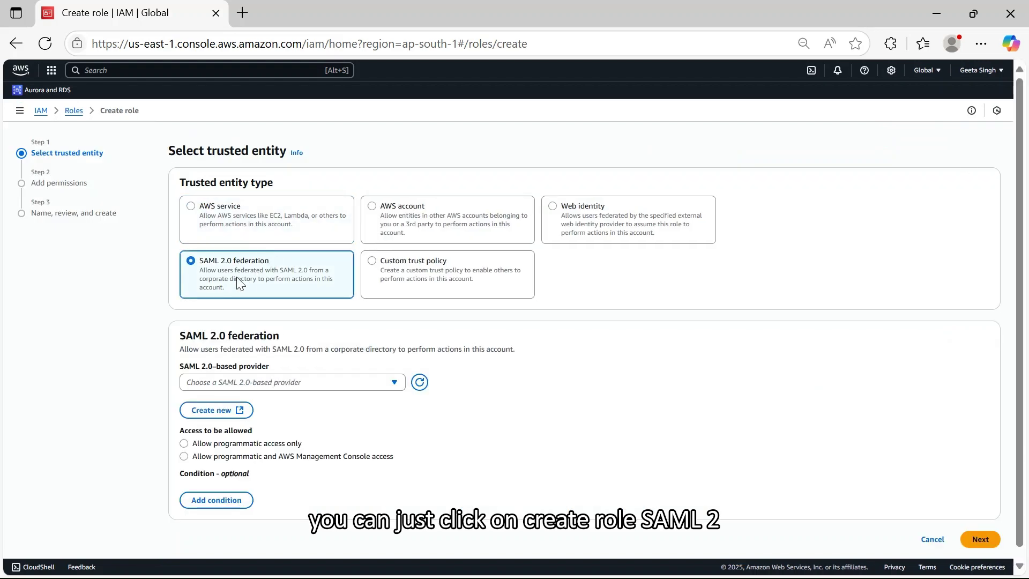
left_click(287, 385)
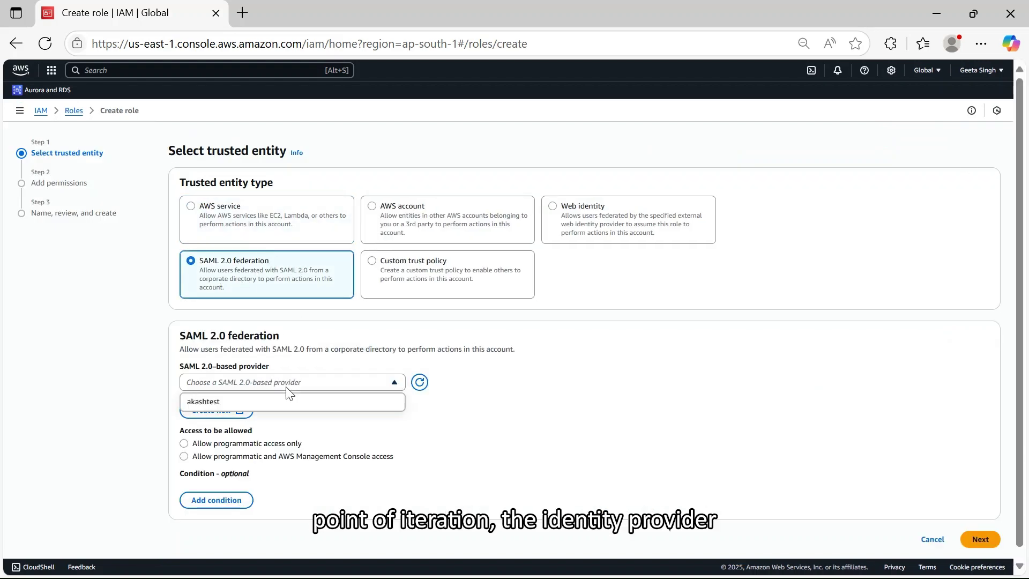
left_click(246, 403)
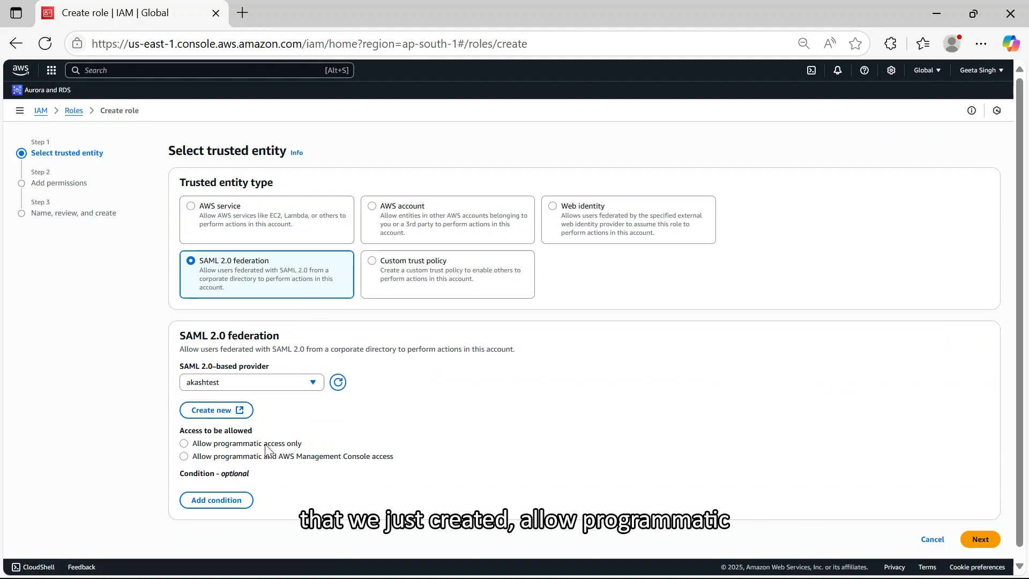
left_click(241, 457)
- Abandon the new role and view the oktaadmin role's trust relationship policy
scroll(445, 430, "down", 4)
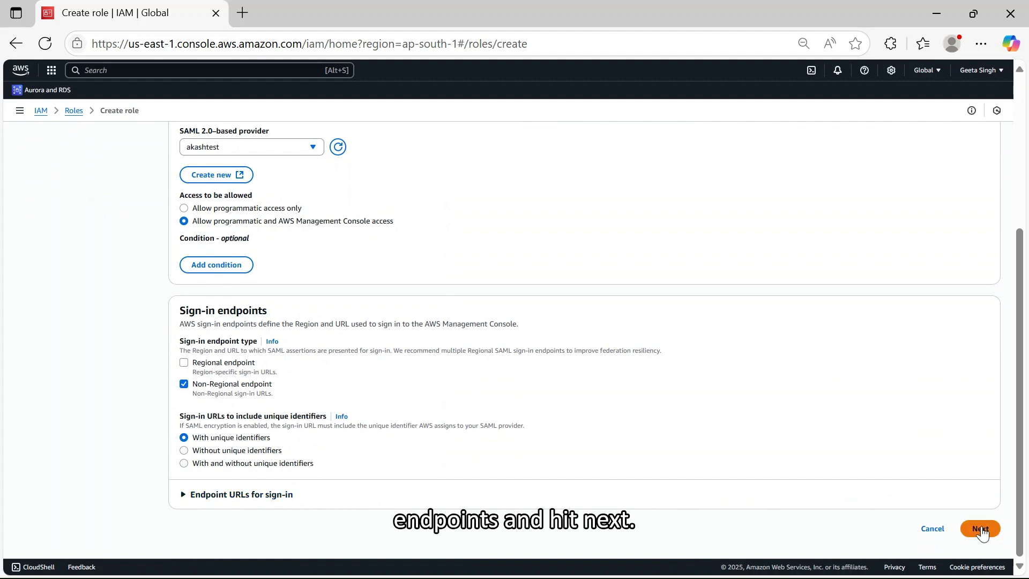
scroll(421, 437, "up", 1)
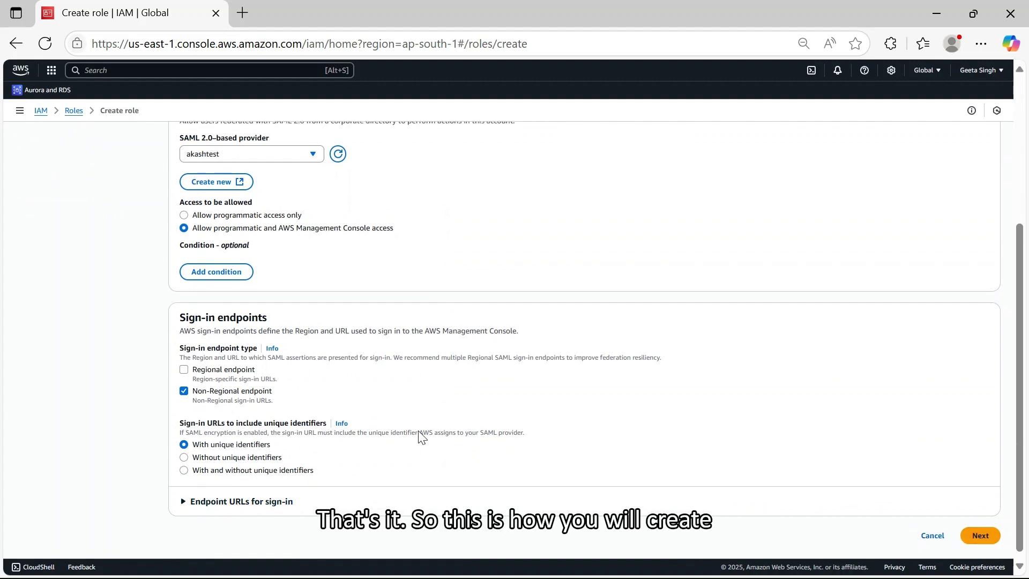
scroll(482, 435, "down", 1)
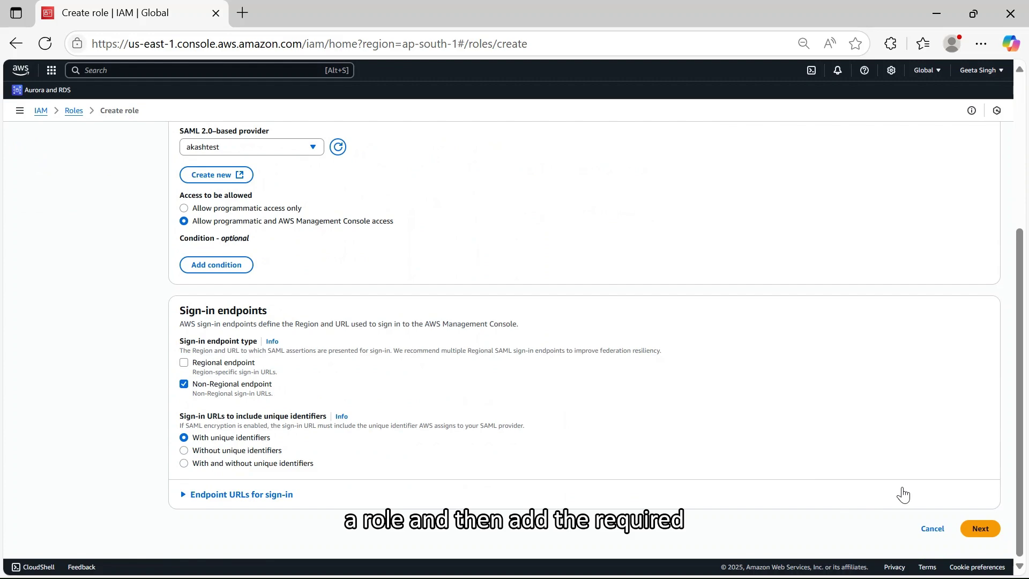
left_click(929, 528)
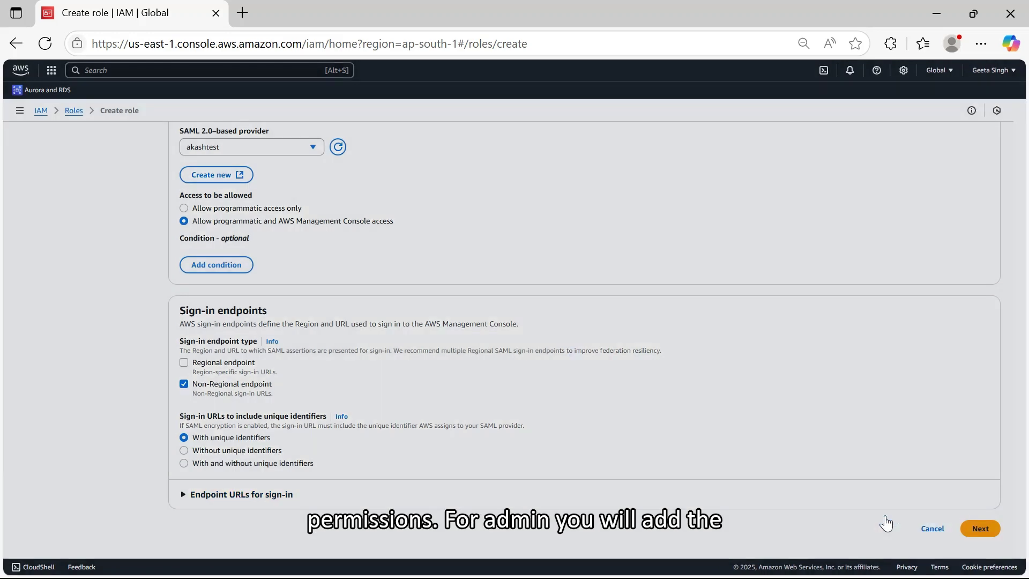
left_click(636, 356)
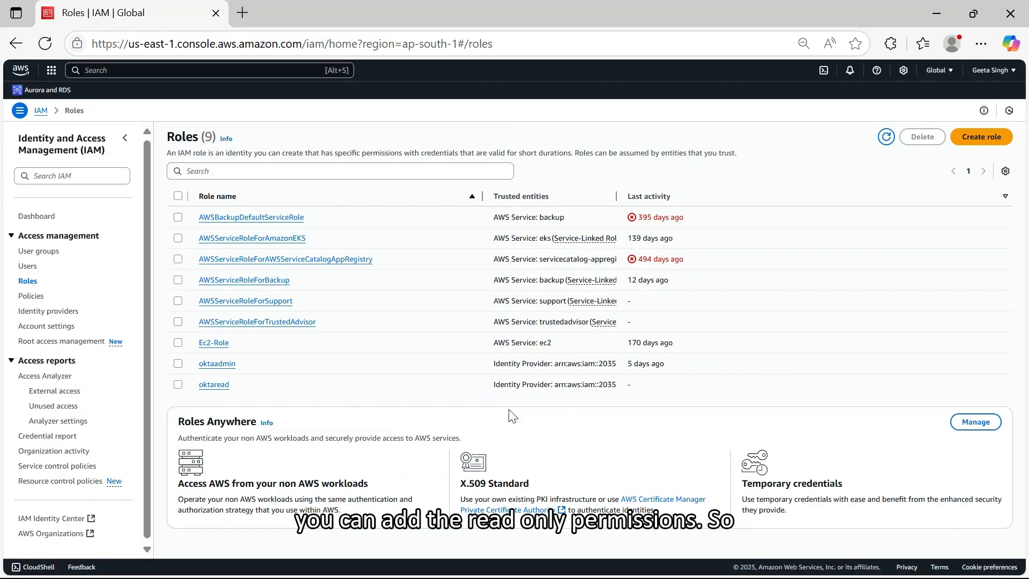
left_click(218, 363)
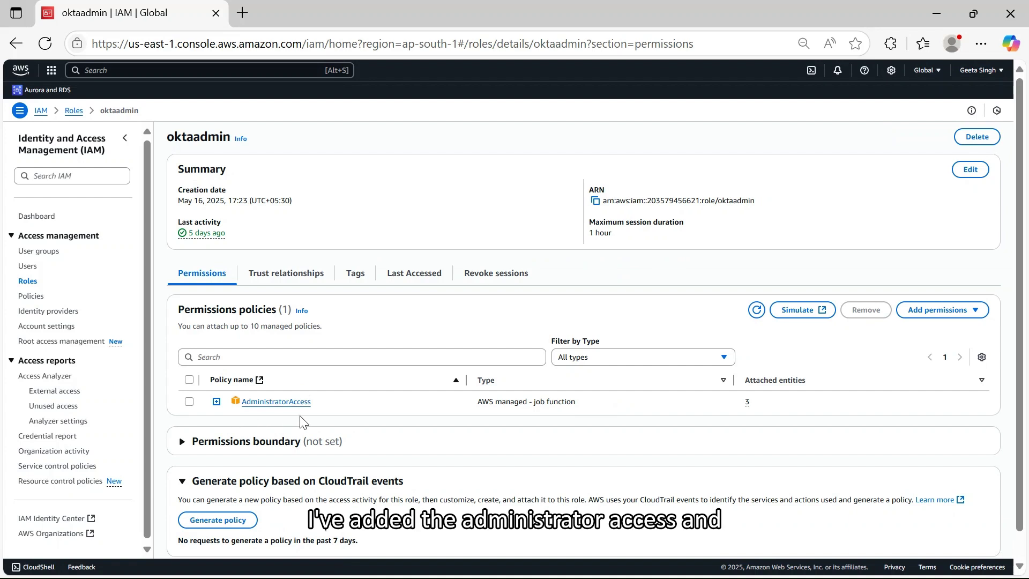
left_click(299, 276)
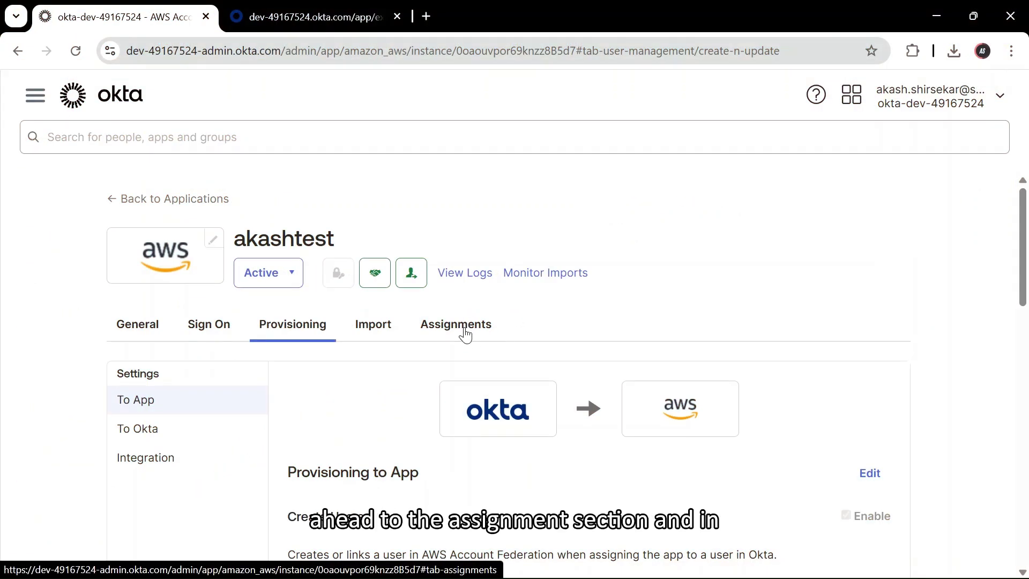
- Check the akashtest app's Assignments filtered to Groups, which lists none
left_click(464, 328)
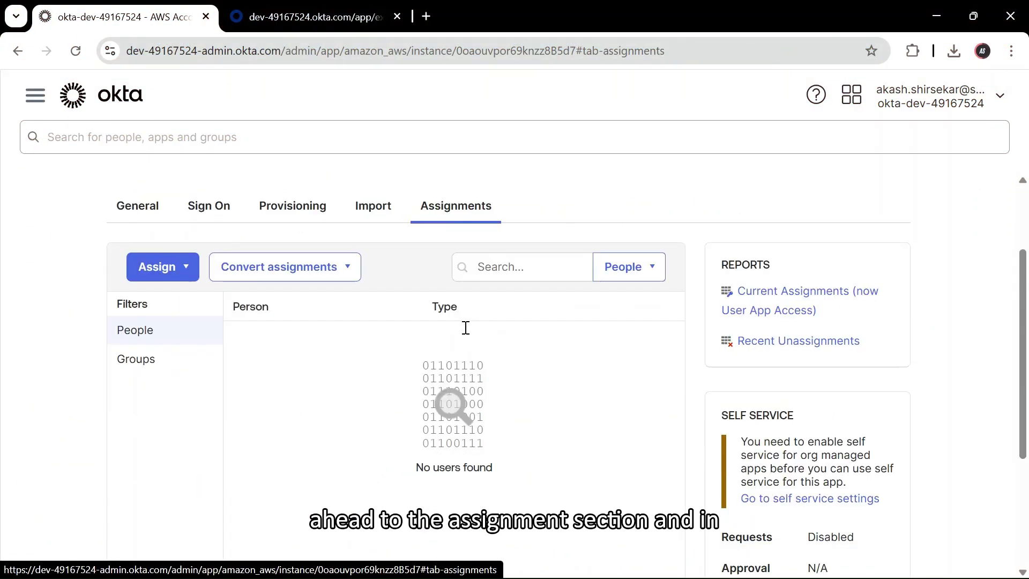
scroll(466, 328, "down", 3)
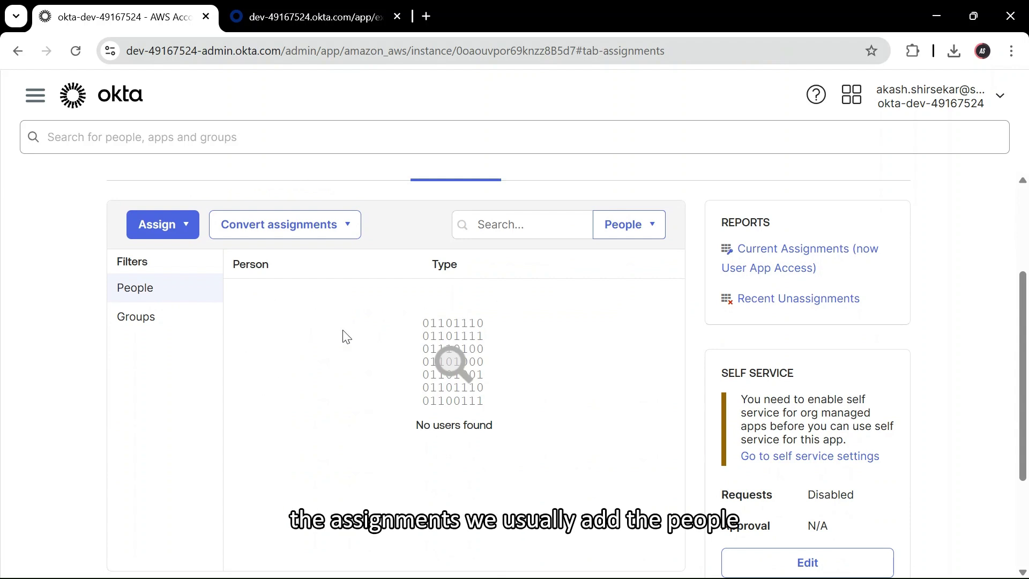
scroll(363, 332, "up", 3)
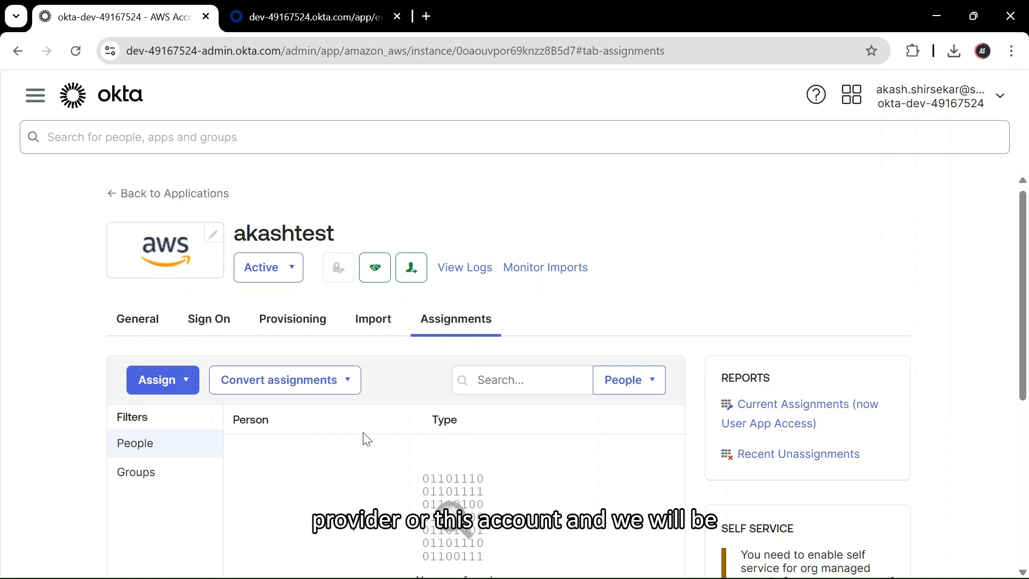
scroll(363, 436, "down", 2)
left_click(160, 408)
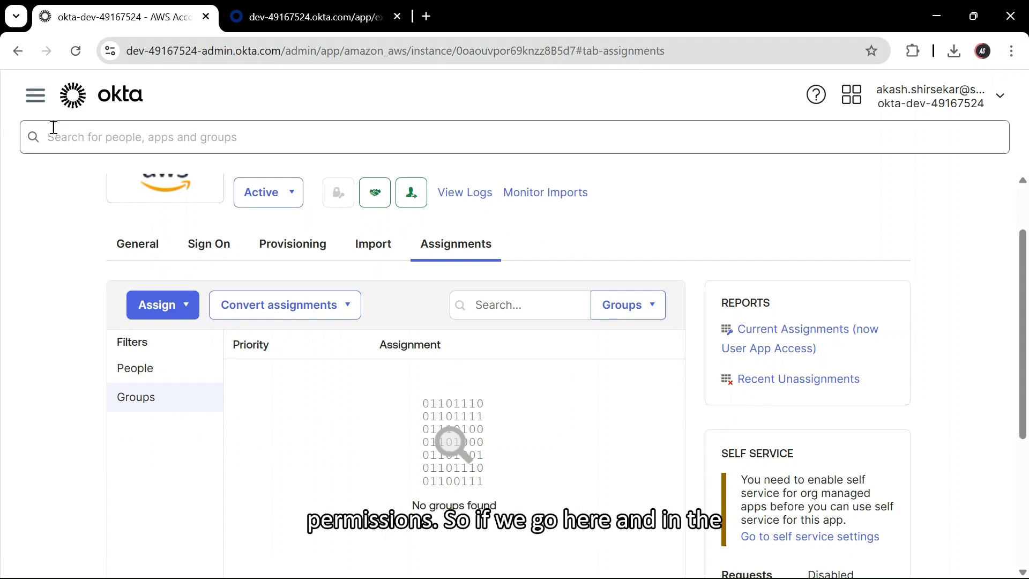
- Go to Directory > Groups to list the directory's groups
left_click(35, 96)
left_click(76, 132)
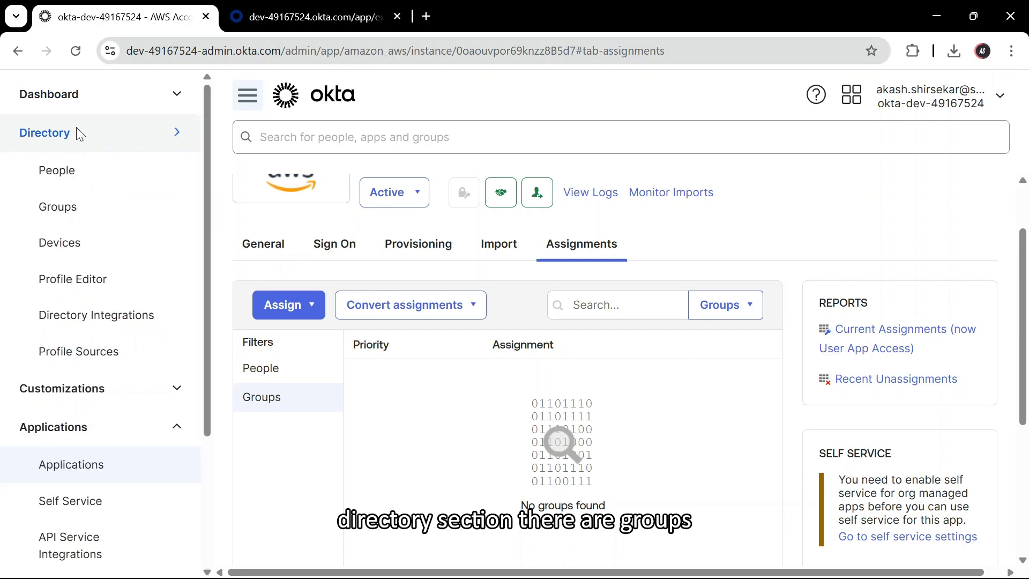
left_click(78, 213)
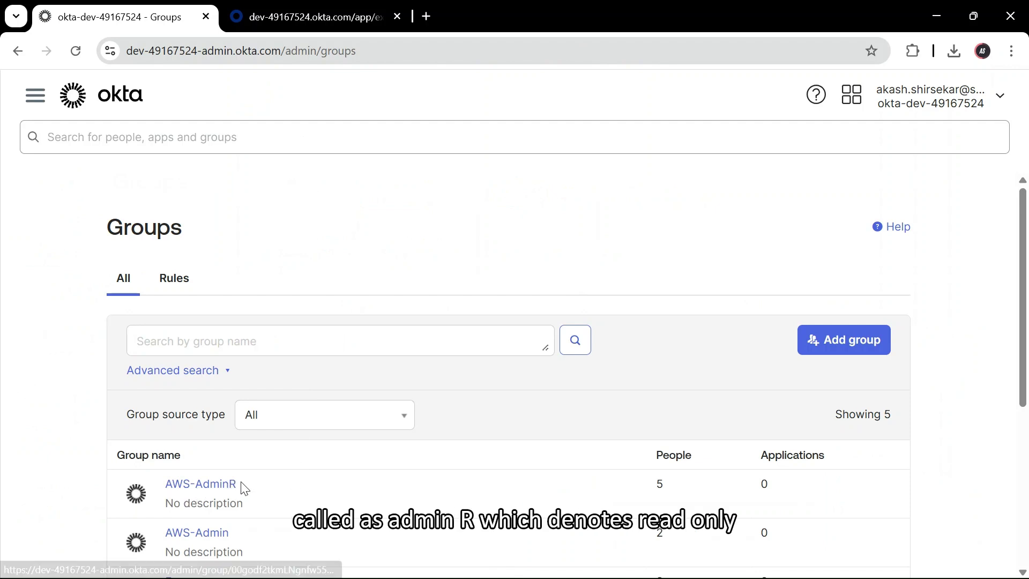
- Open the AWS-Admin group and review its two members
left_click_drag(239, 484, 193, 484)
left_click_drag(230, 532, 195, 533)
left_click(257, 534)
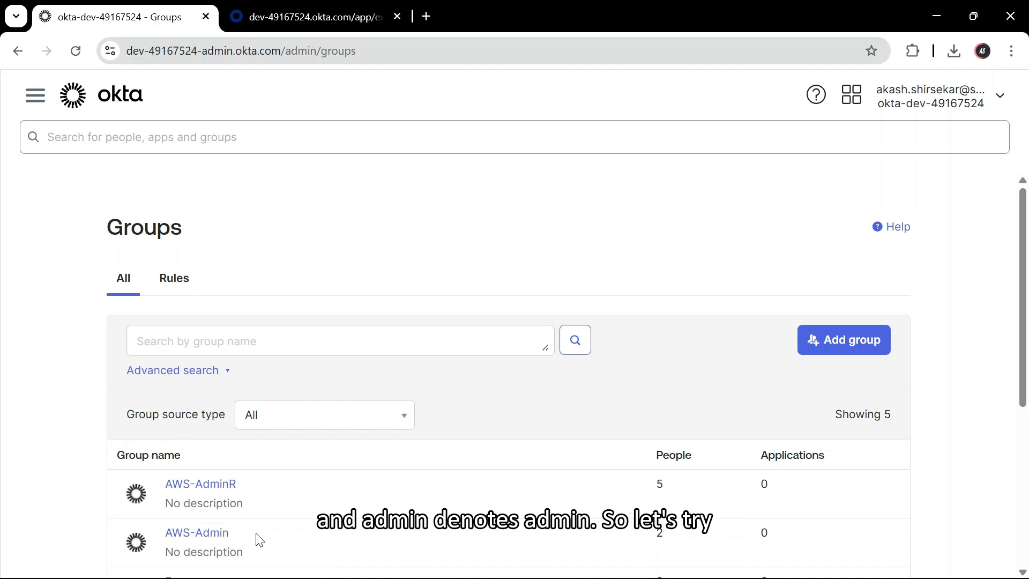
left_click(207, 535)
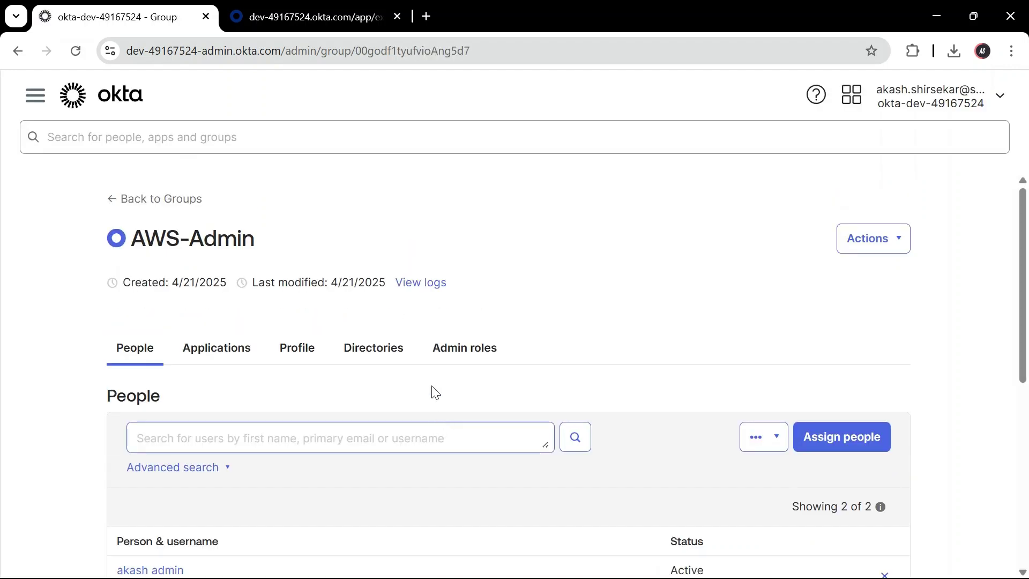
scroll(312, 279, "down", 3)
scroll(310, 278, "up", 2)
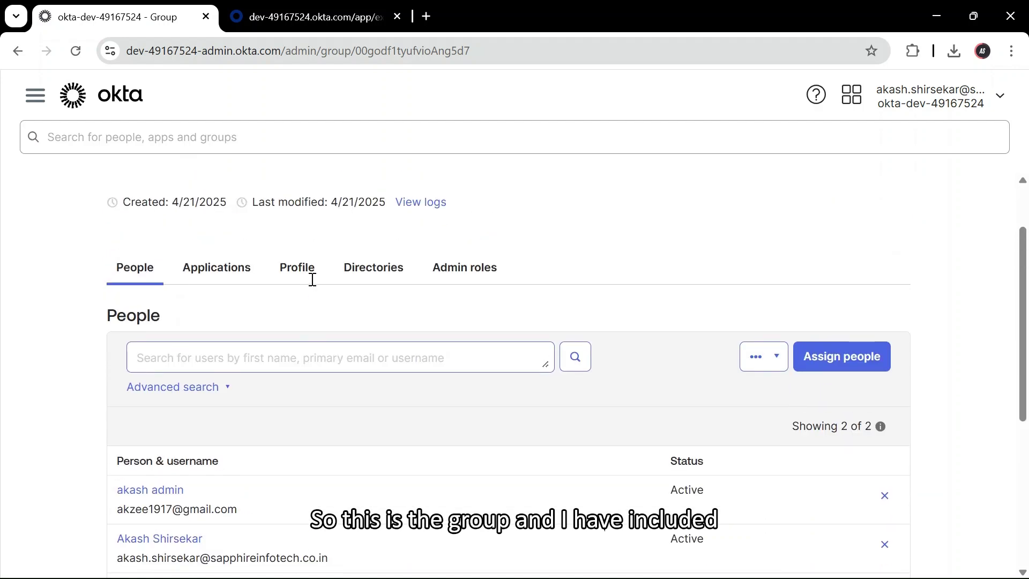
scroll(316, 300, "down", 2)
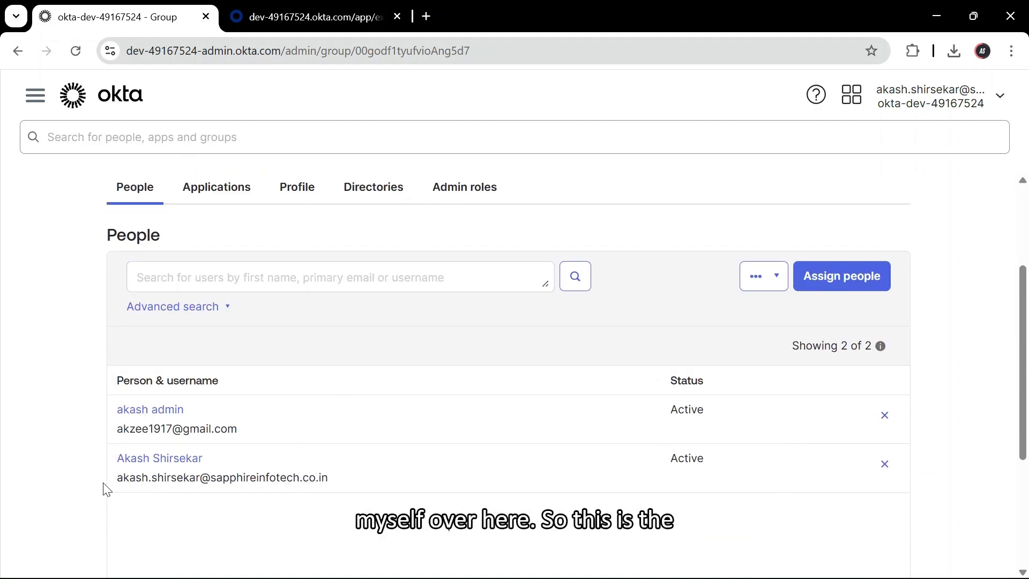
mouse_move(107, 489)
left_mouse_down()
mouse_move(133, 477)
mouse_move(308, 483)
mouse_move(123, 495)
left_mouse_up()
left_click(369, 486)
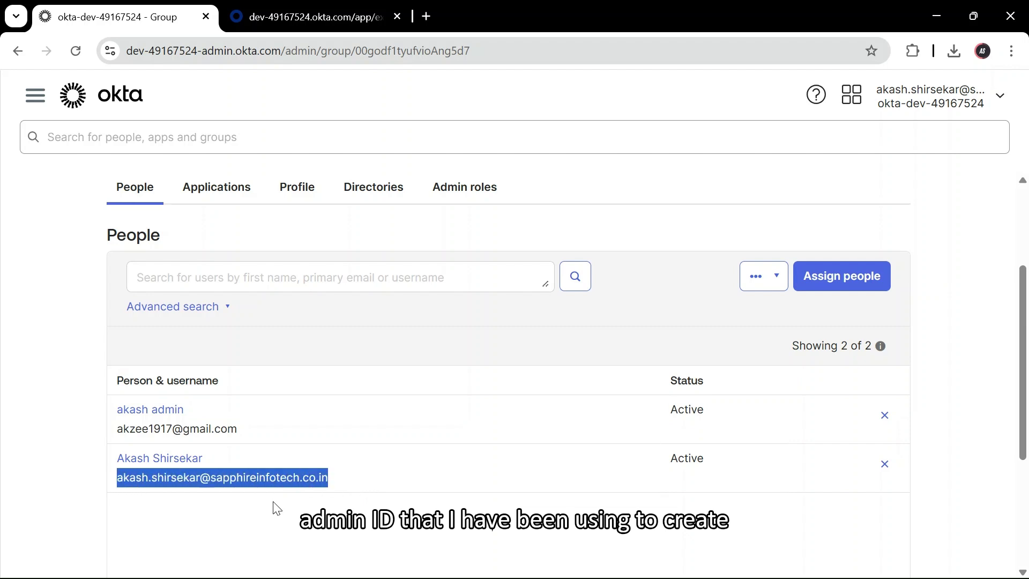
- Open the account dropdown and go to My settings in the end-user portal
left_click(956, 104)
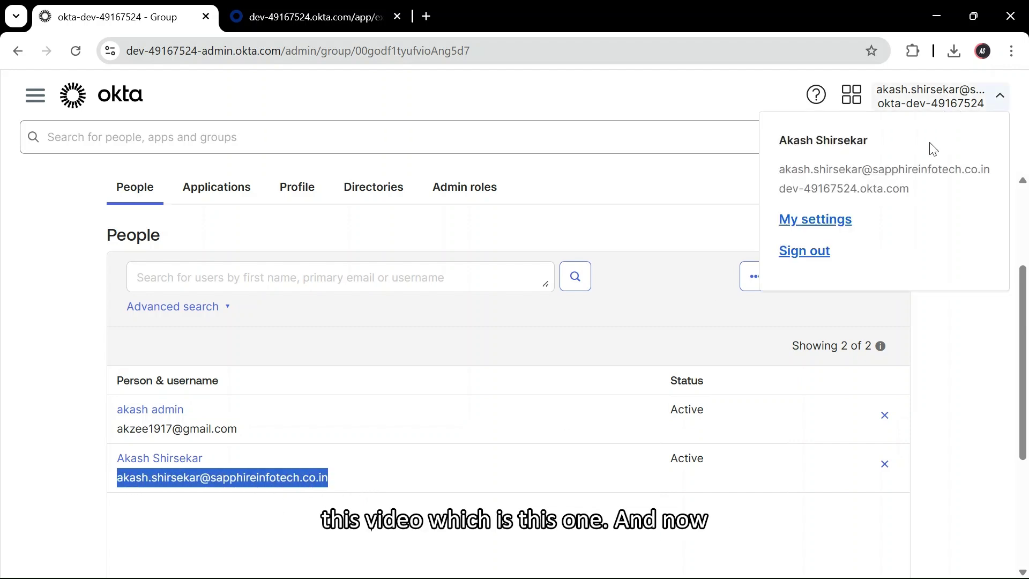
left_click(460, 480)
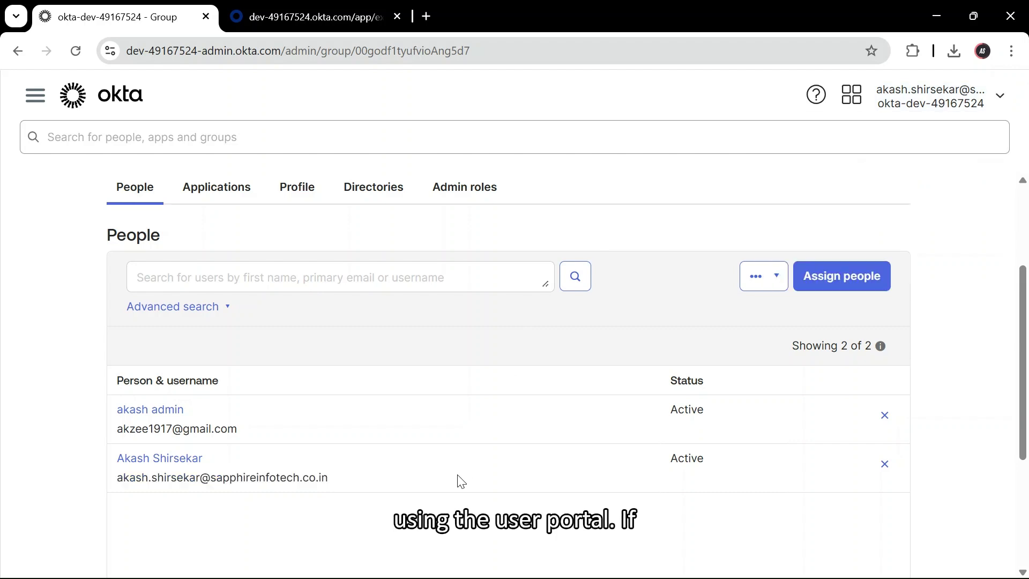
left_click(933, 92)
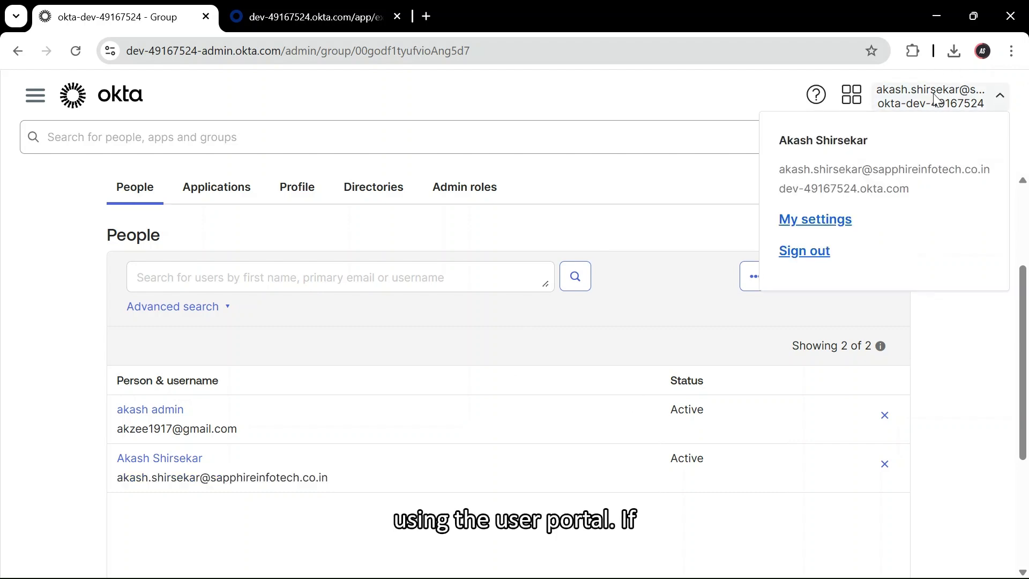
left_click(813, 220)
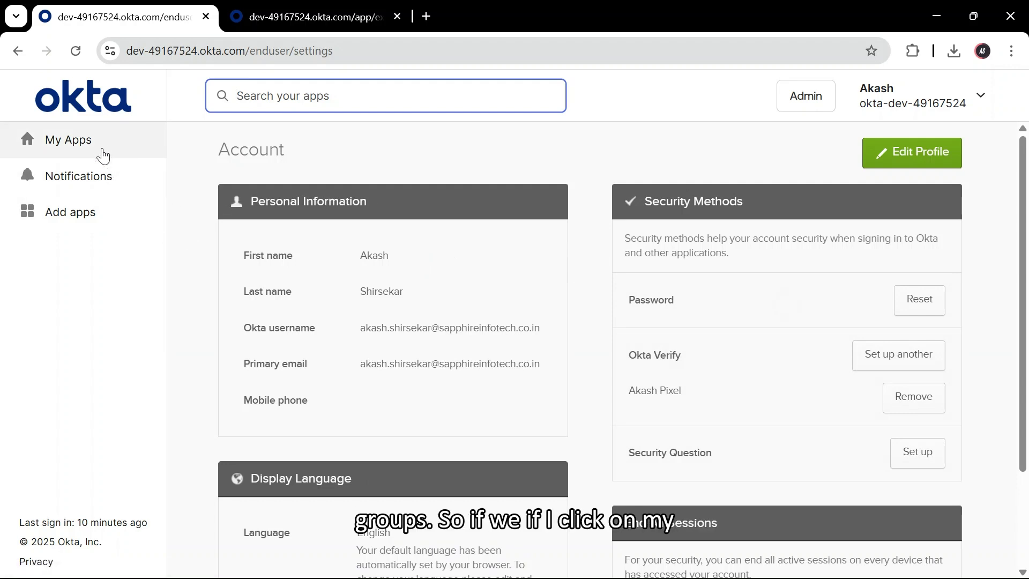
- View the empty My Apps list, close the SAML metadata tab, and open the Admin console
left_click(87, 146)
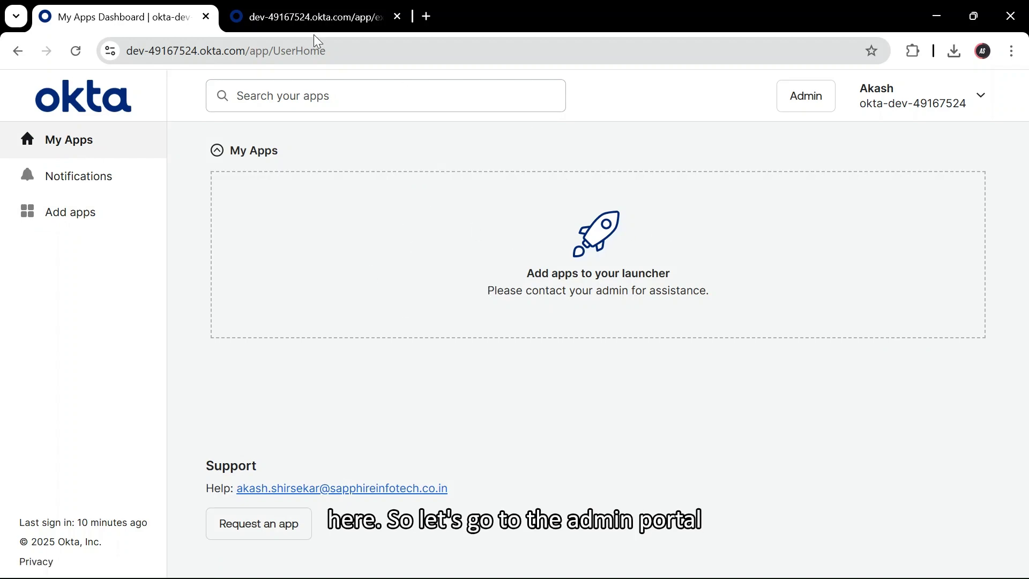
left_click(299, 7)
left_click(397, 17)
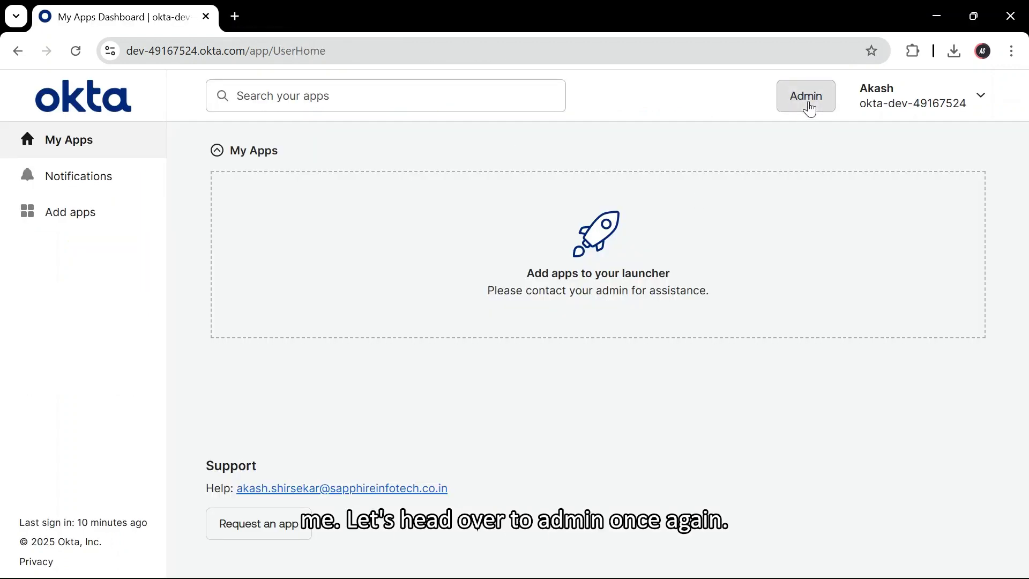
left_click(807, 105)
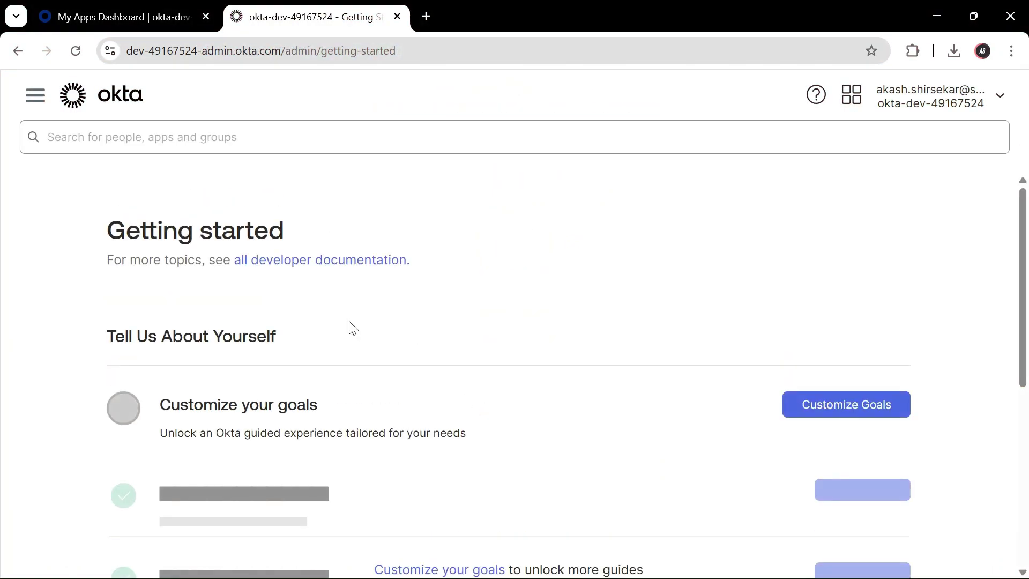
- Go to Applications > Applications, open akashtest, and filter its assignments to Groups
left_click(36, 96)
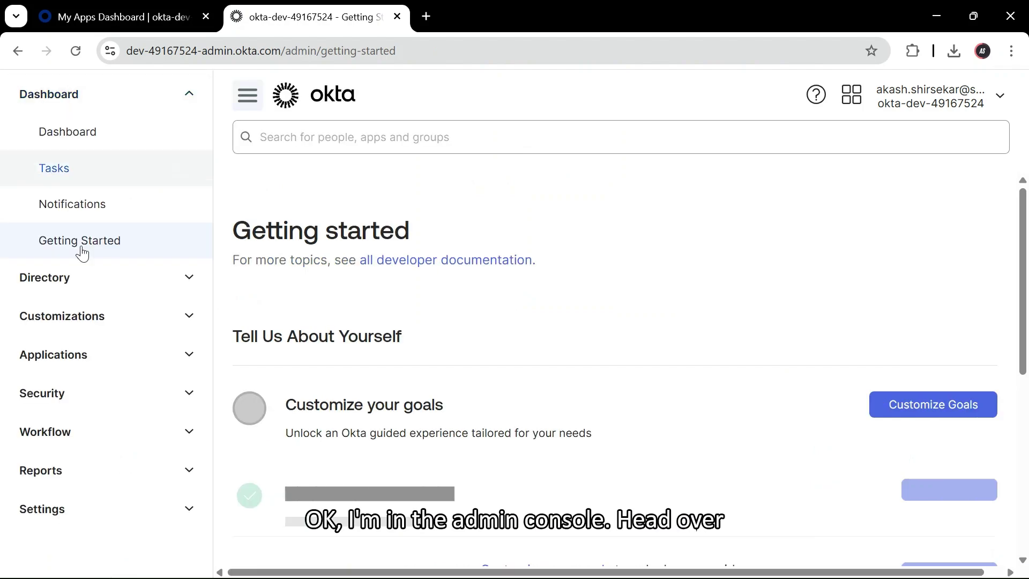
left_click(89, 355)
left_click(90, 393)
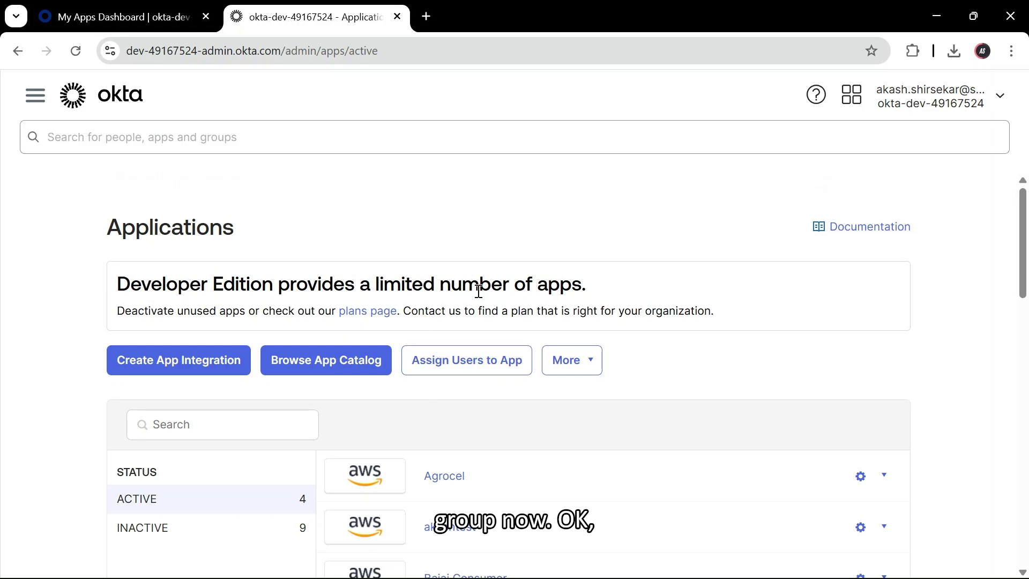
left_click(716, 480)
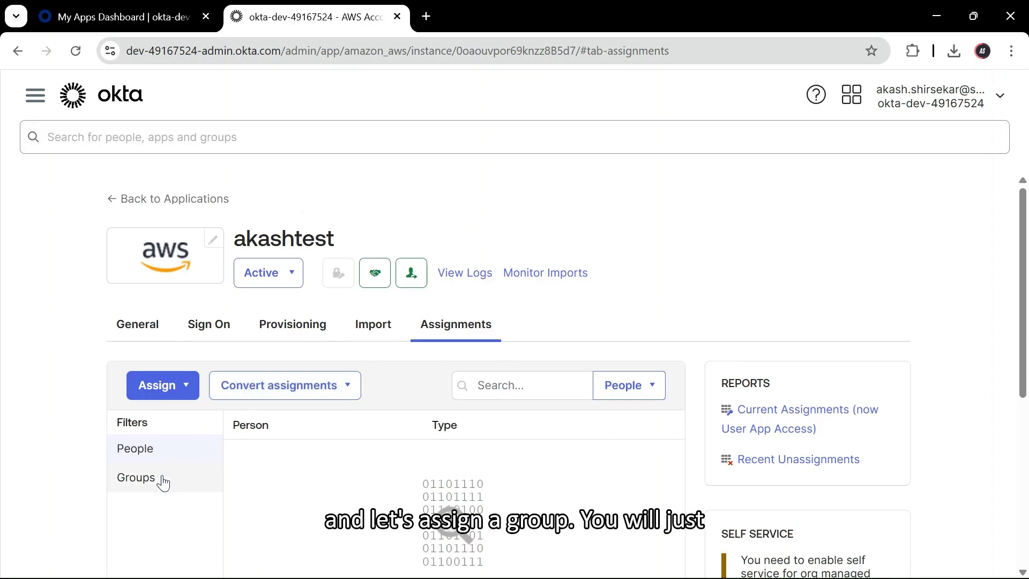
left_click(162, 479)
- Assign the AWS-Admin group to akashtest with the oktaadmin SAML user role
left_click(179, 383)
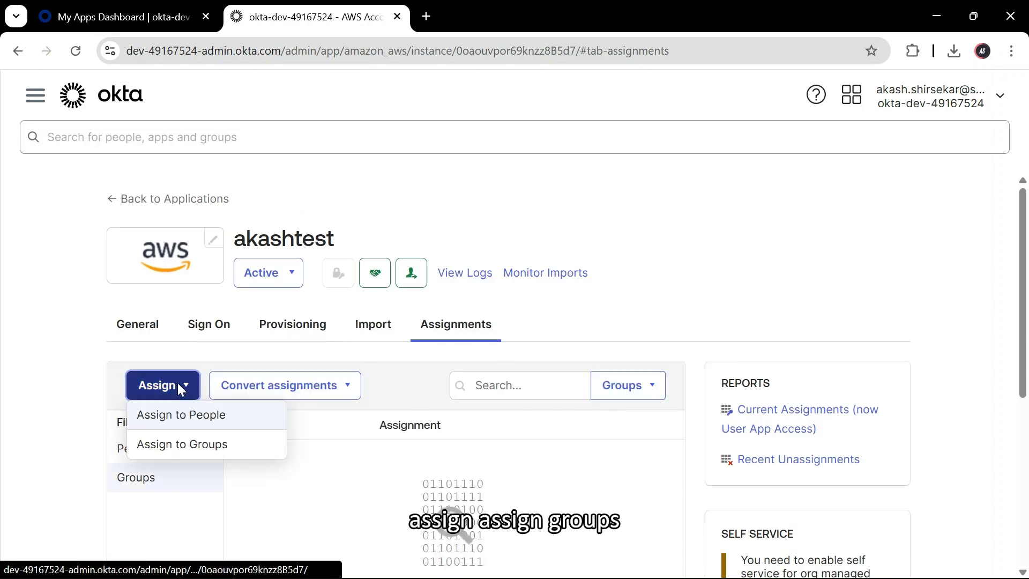
left_click(181, 442)
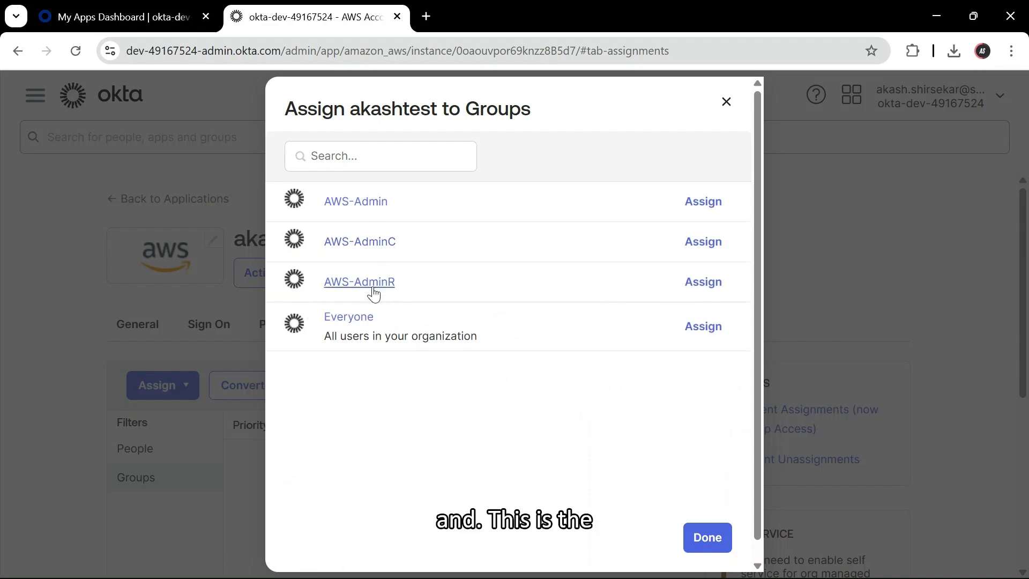
left_click(717, 209)
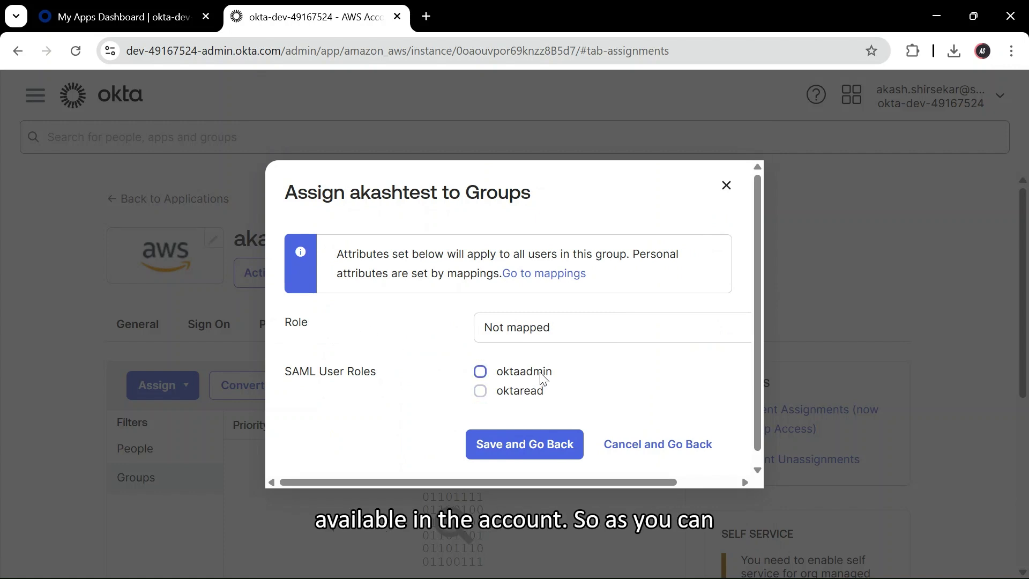
left_click(506, 375)
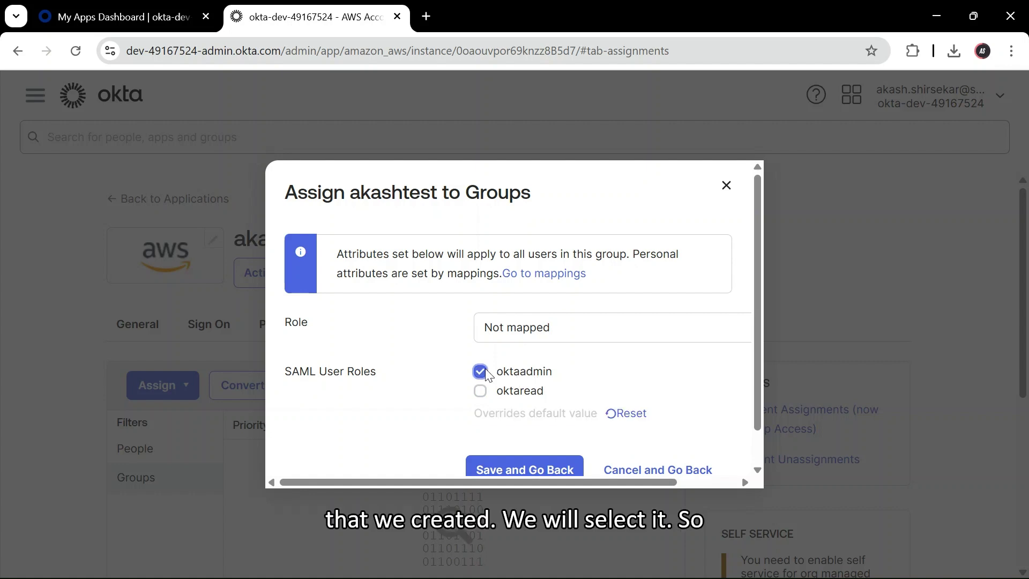
scroll(534, 423, "down", 1)
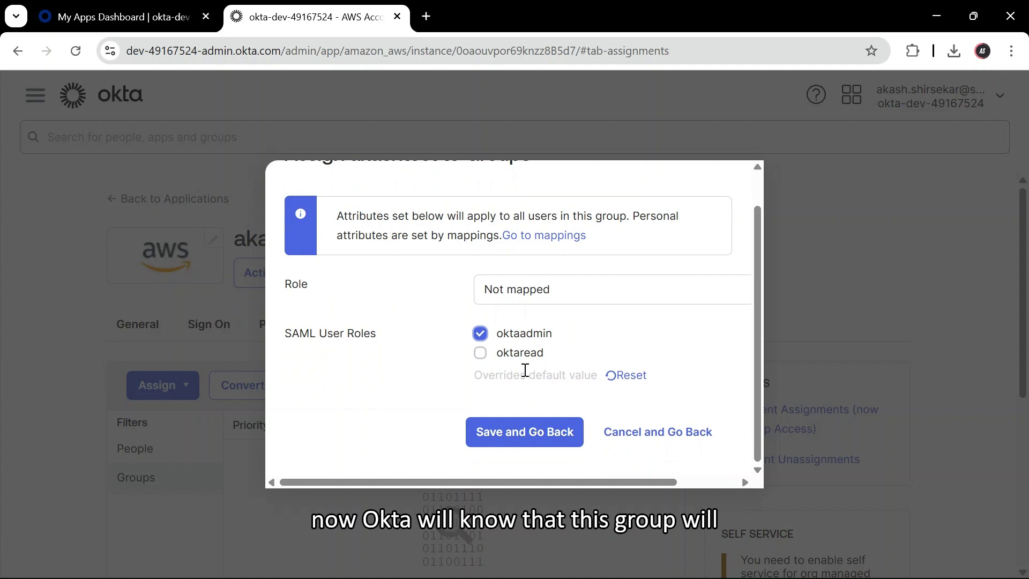
scroll(524, 371, "up", 1)
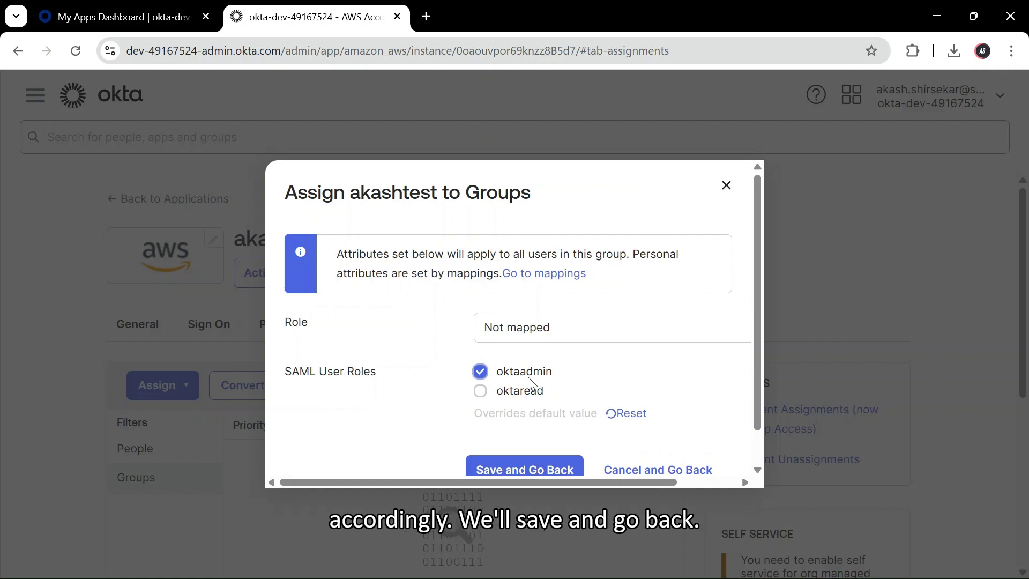
scroll(541, 407, "down", 1)
left_click(512, 437)
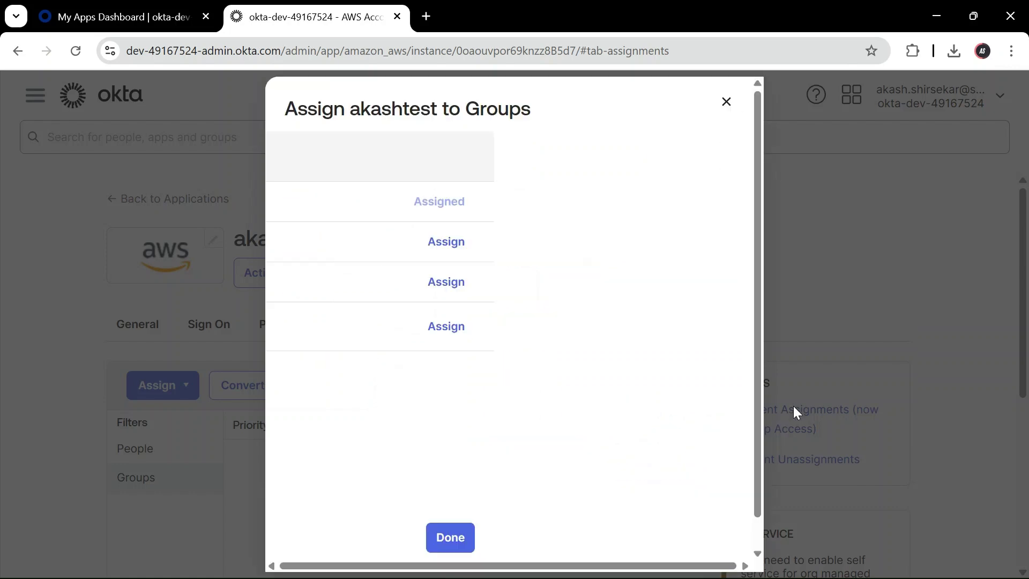
left_click(707, 537)
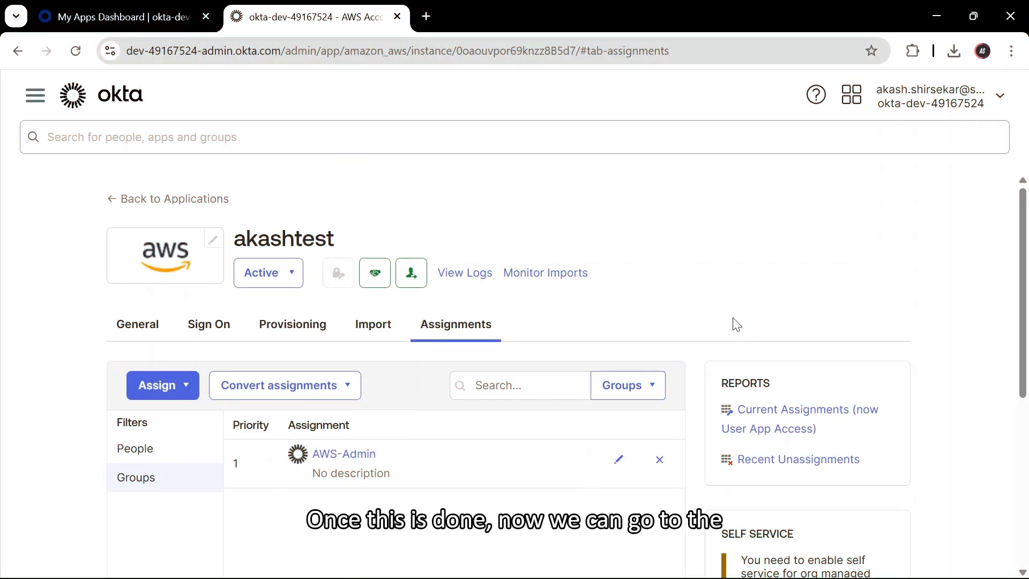
left_click(931, 107)
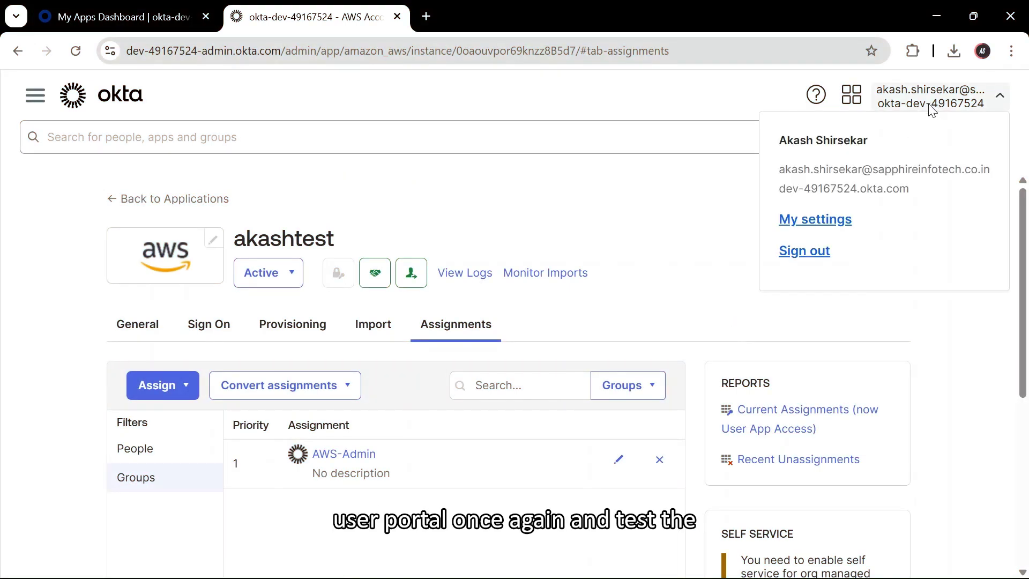
- From My settings go to My Apps and launch the akashtest tile into AWS as oktaadmin
left_click(818, 227)
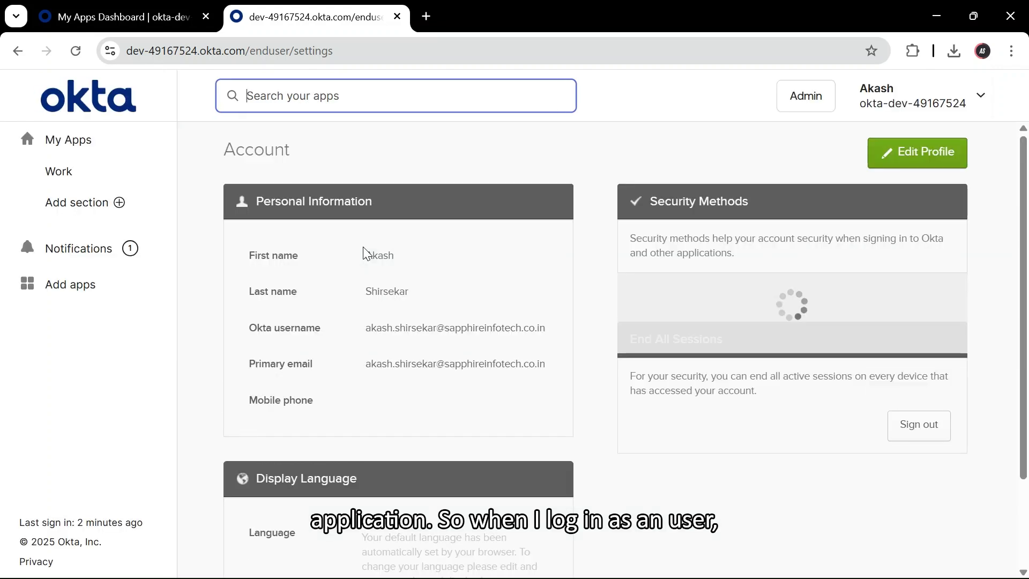
left_click(95, 143)
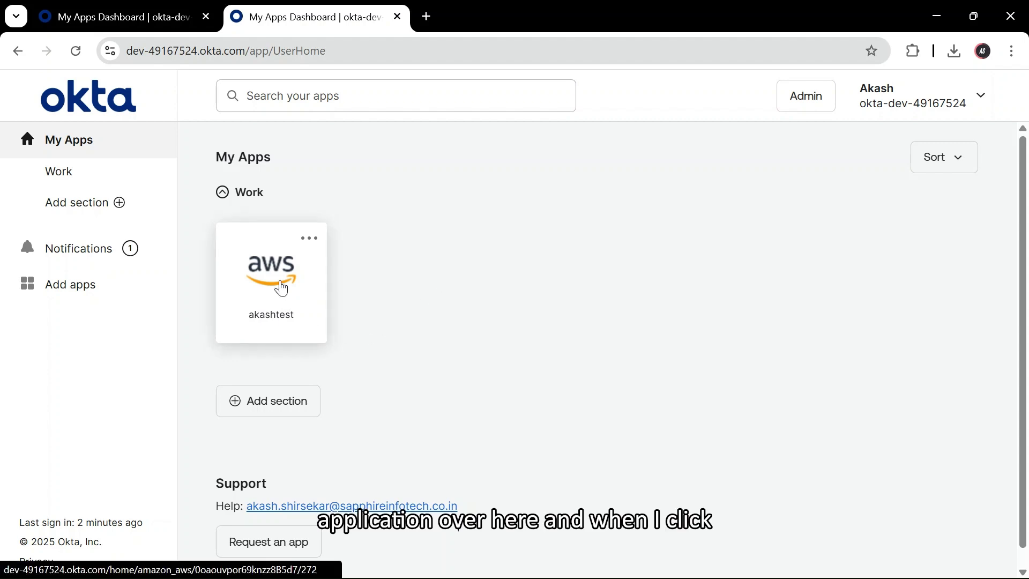
left_click(282, 288)
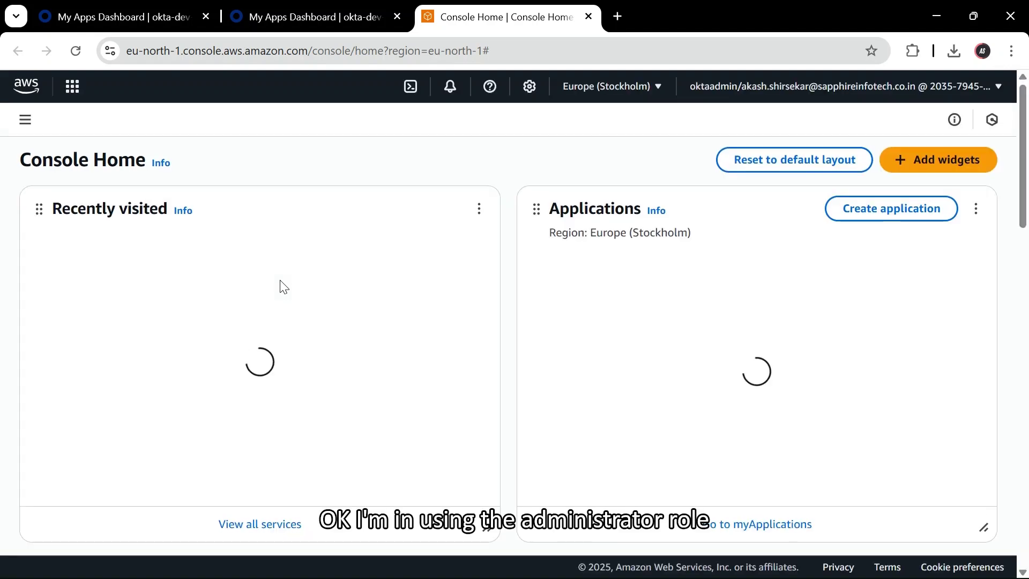
- Check the signed-in AWS account and role, then return to the Okta My Apps tab
left_click(992, 92)
left_click(990, 85)
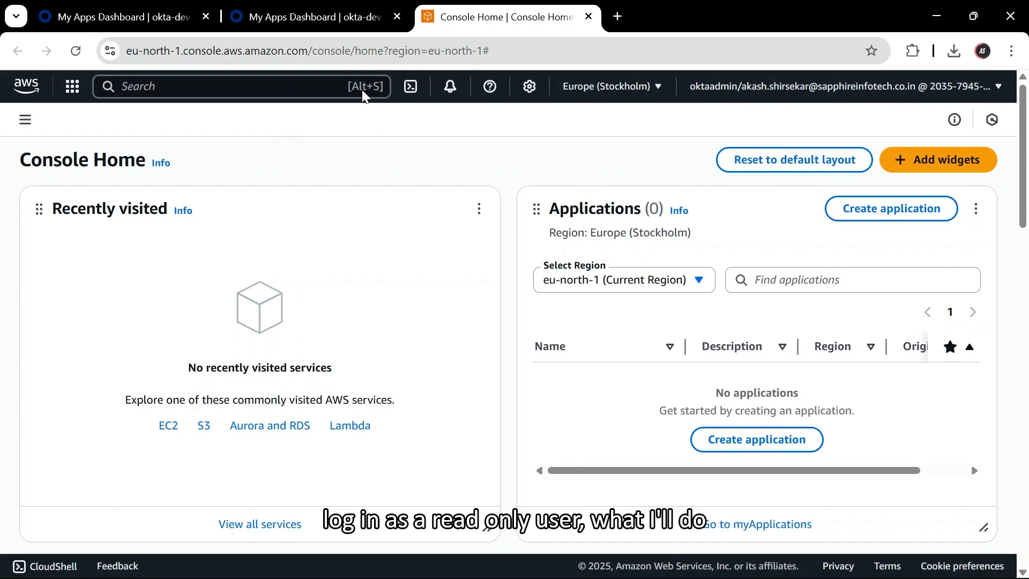
left_click(124, 19)
- Go back to the first Okta dashboard and switch to the Admin Console
left_click(294, 22)
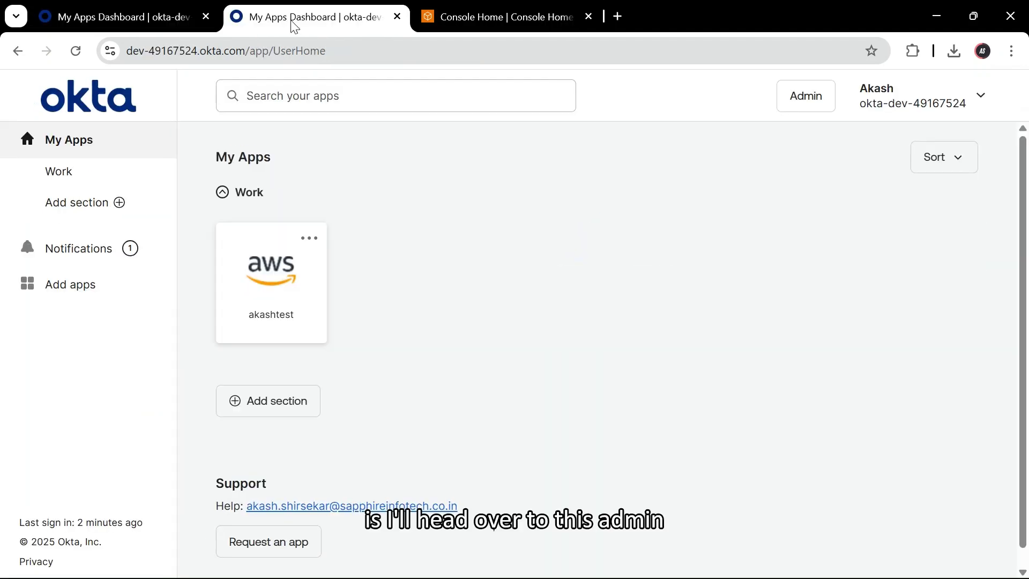
left_click(132, 17)
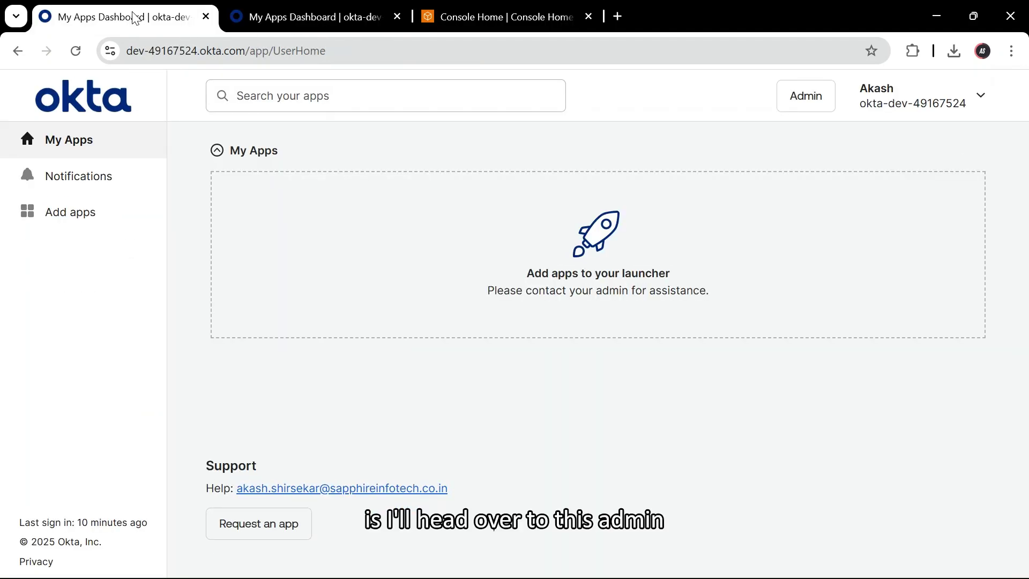
left_click(806, 98)
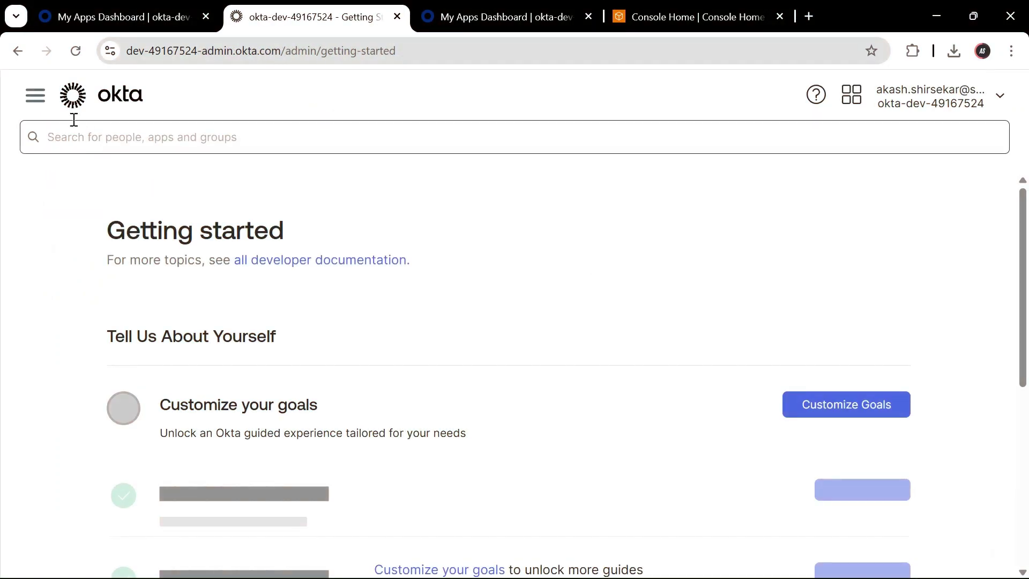
- Open the AWS-AdminR group from Directory > Groups and bring up its Assign people page
left_click(36, 95)
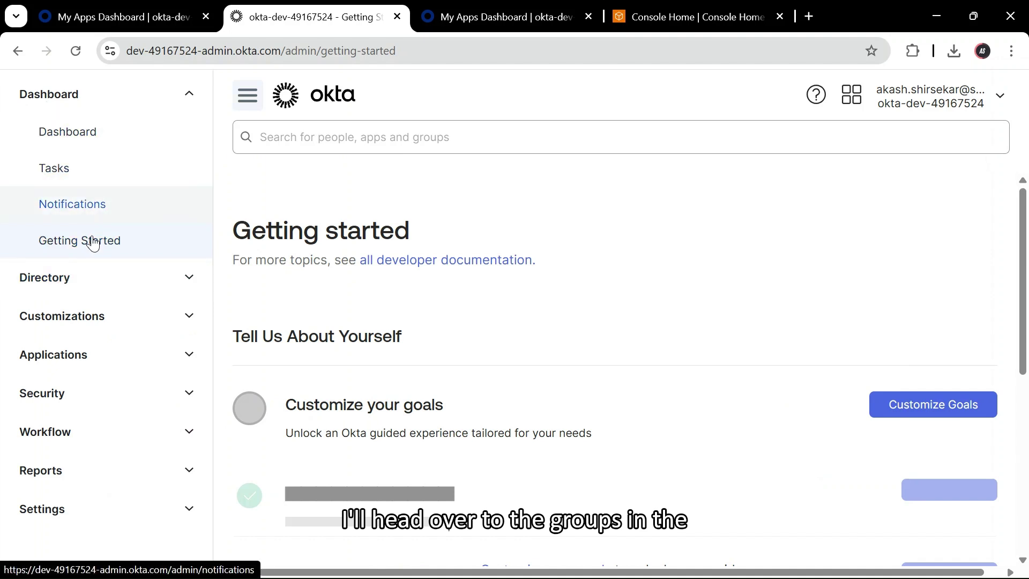
left_click(80, 282)
left_click(66, 352)
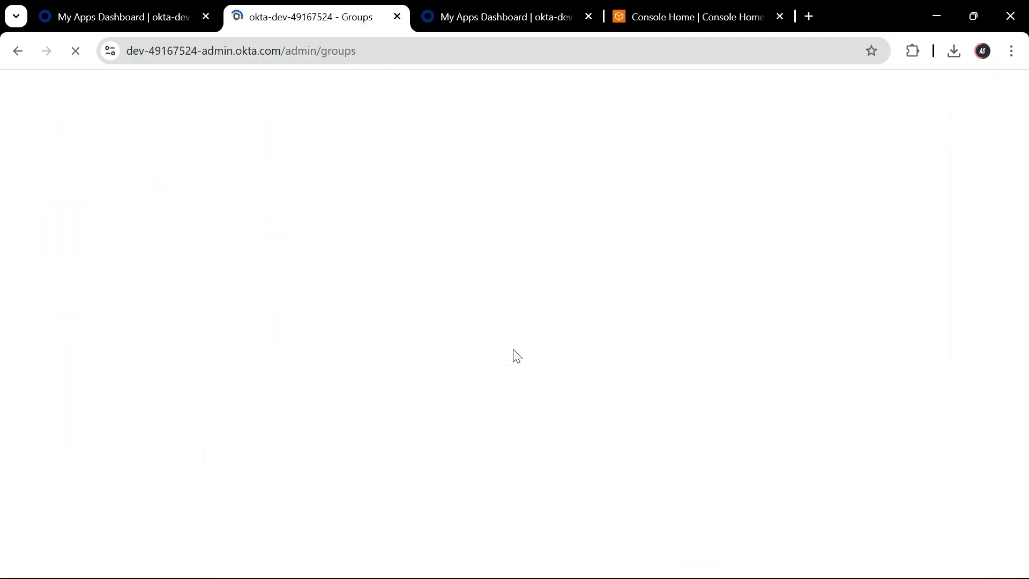
scroll(364, 305, "down", 3)
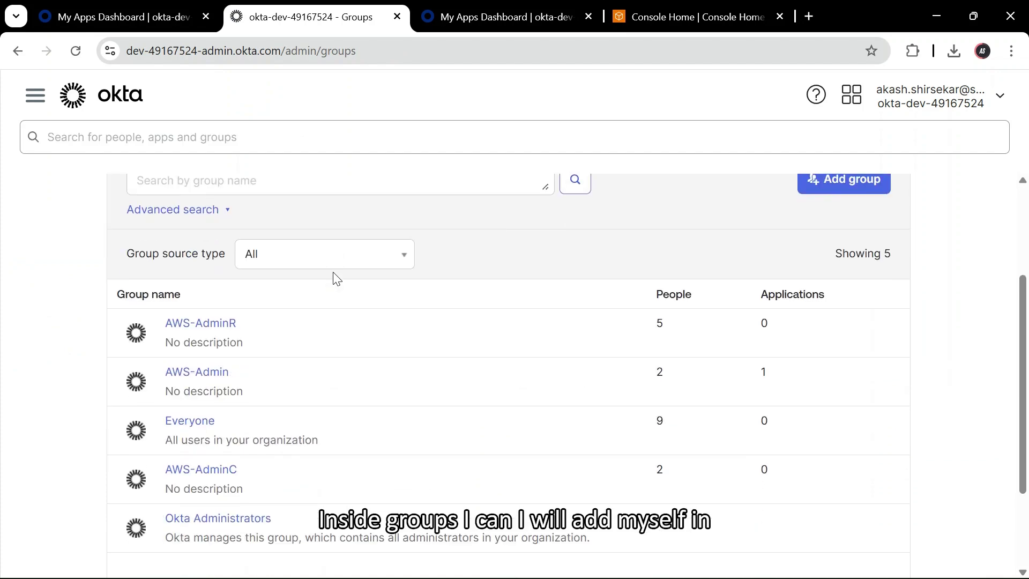
scroll(331, 278, "up", 2)
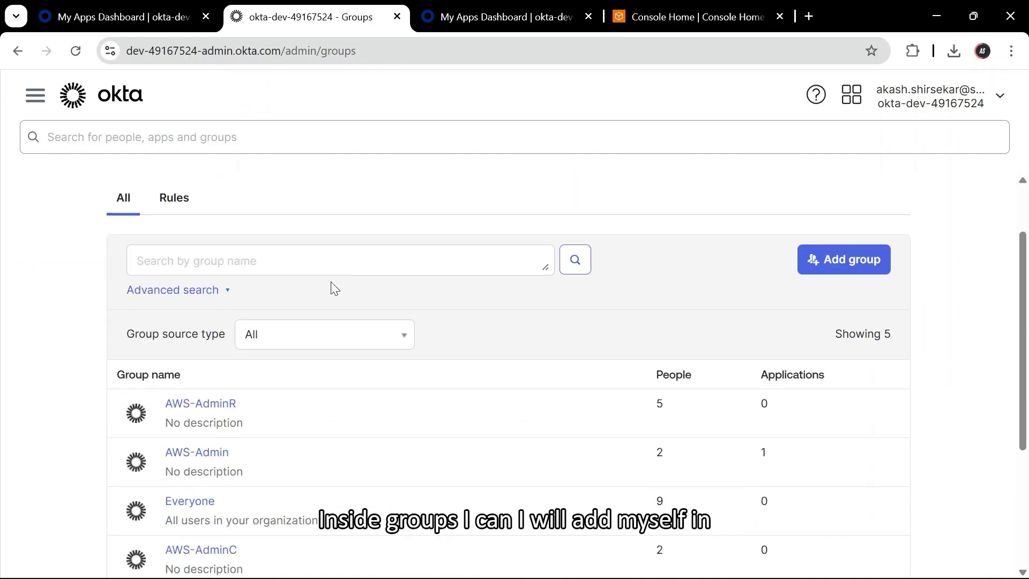
left_click(221, 406)
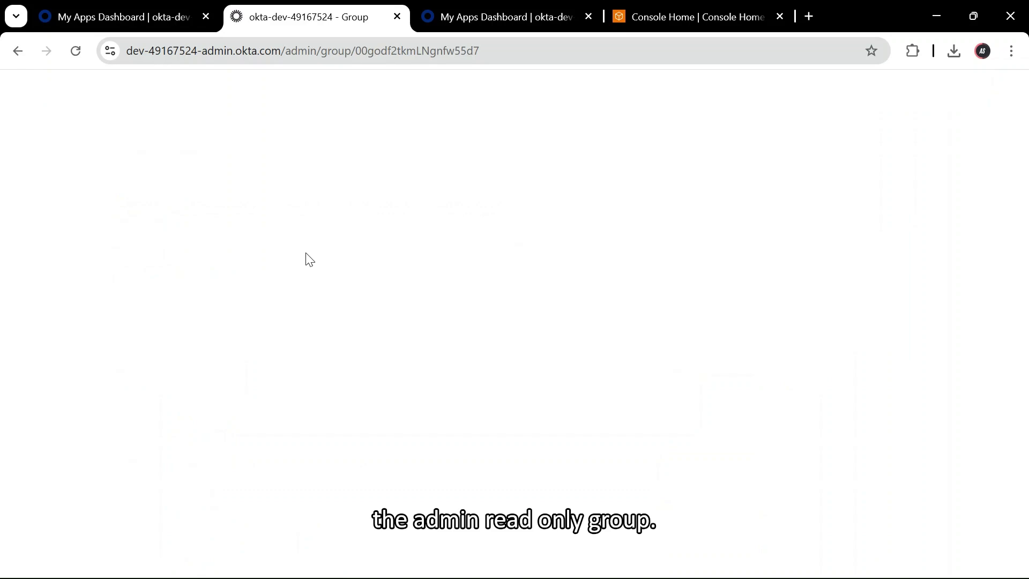
scroll(309, 260, "down", 5)
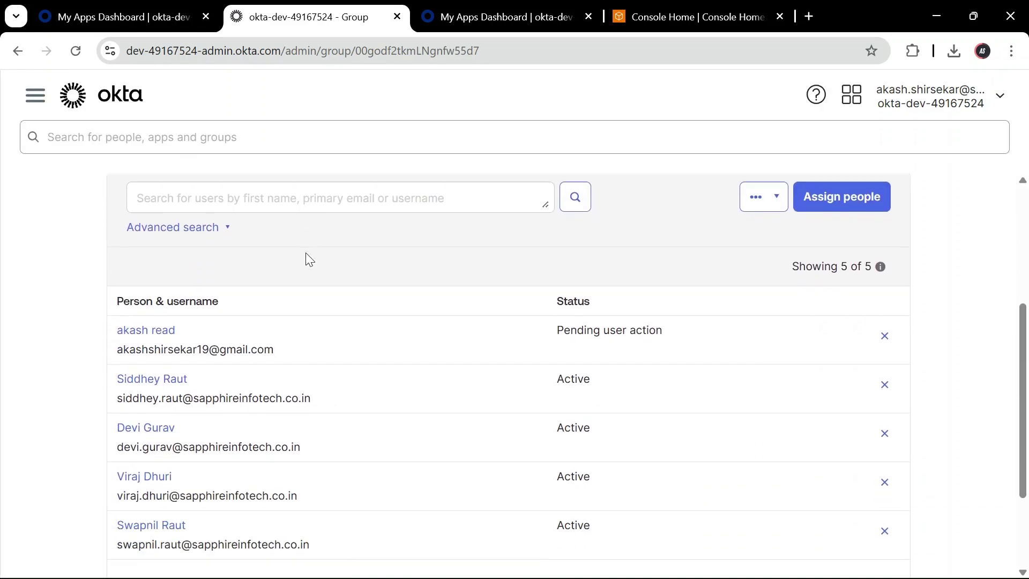
scroll(306, 252, "up", 5)
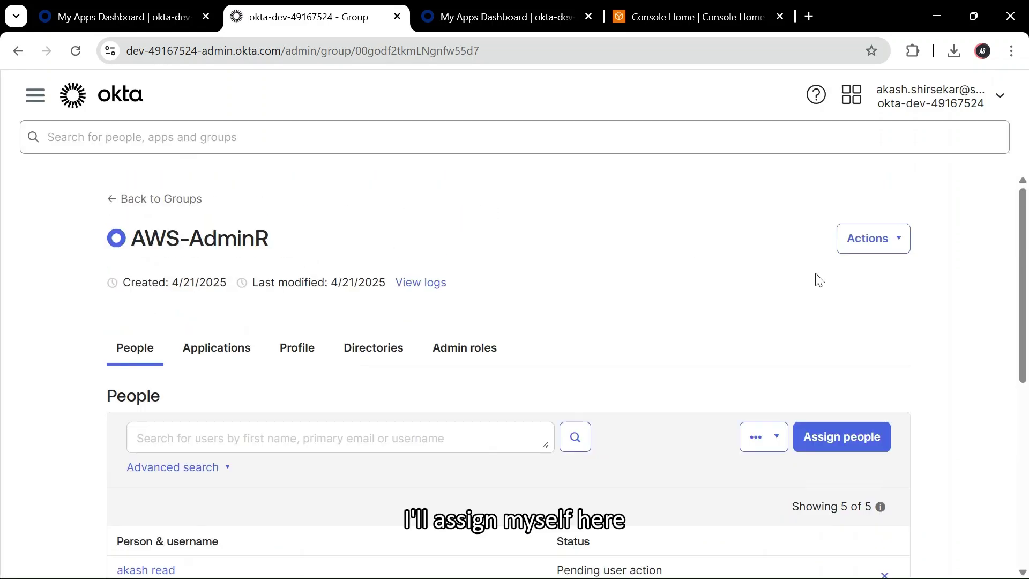
left_click(843, 434)
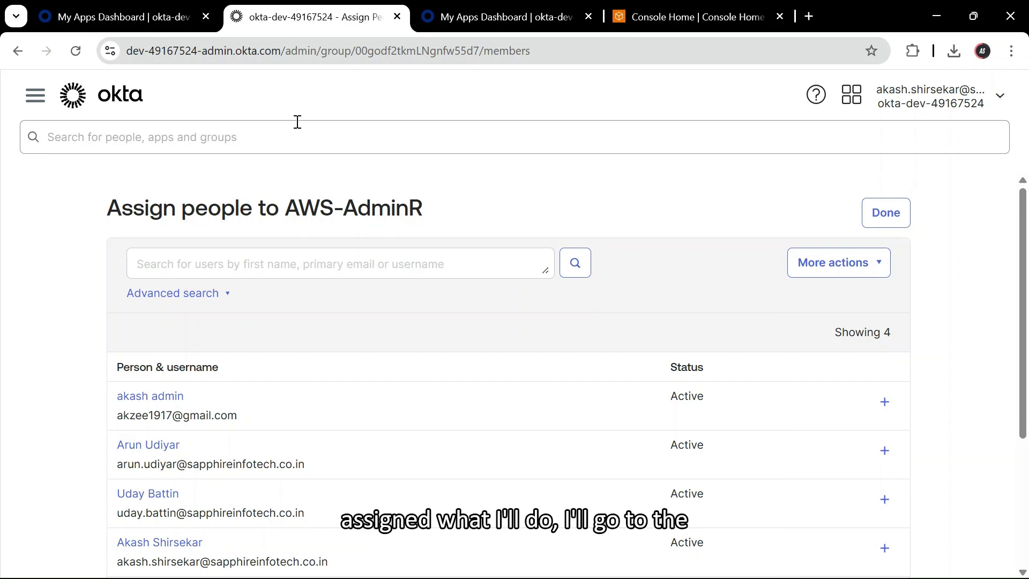
- Open the akashtest AWS app's Assignments from the Applications list
left_click(43, 104)
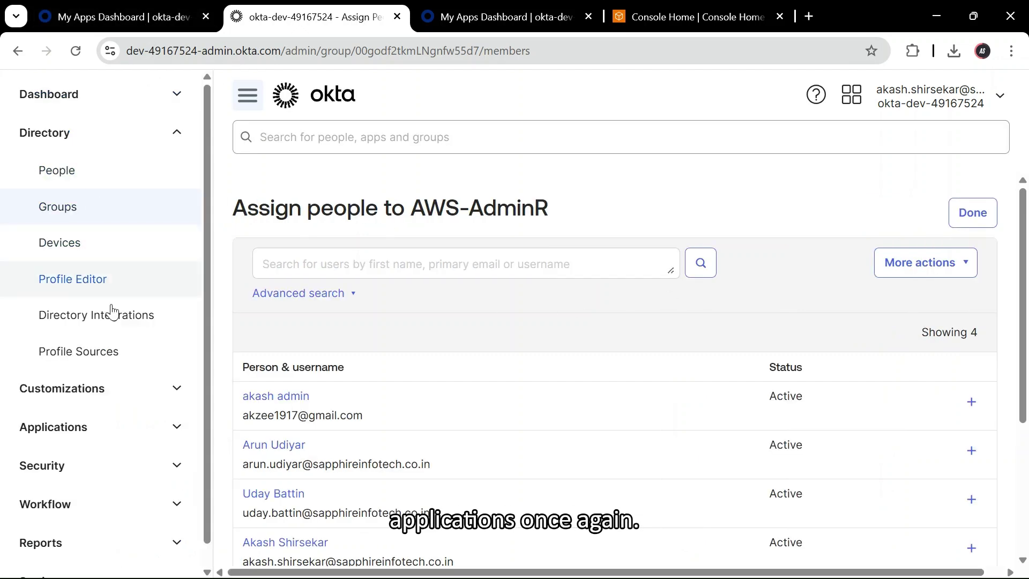
left_click(81, 427)
left_click(107, 437)
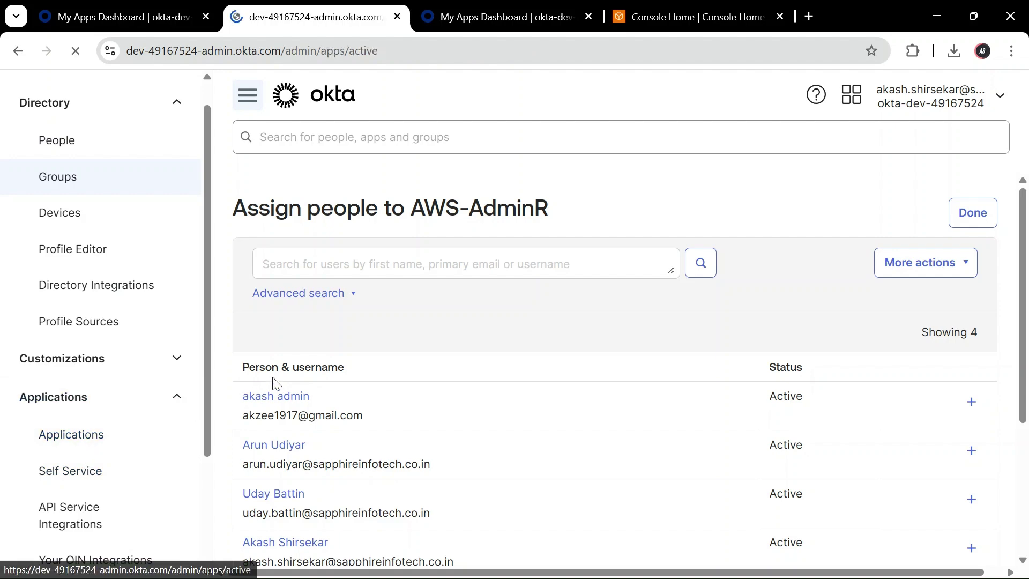
scroll(413, 281, "down", 2)
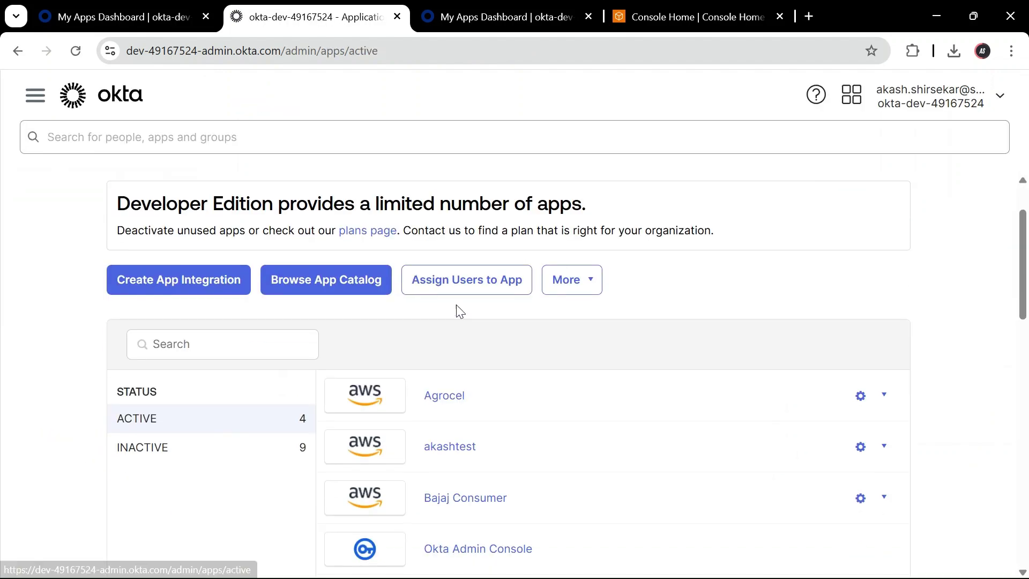
left_click(465, 447)
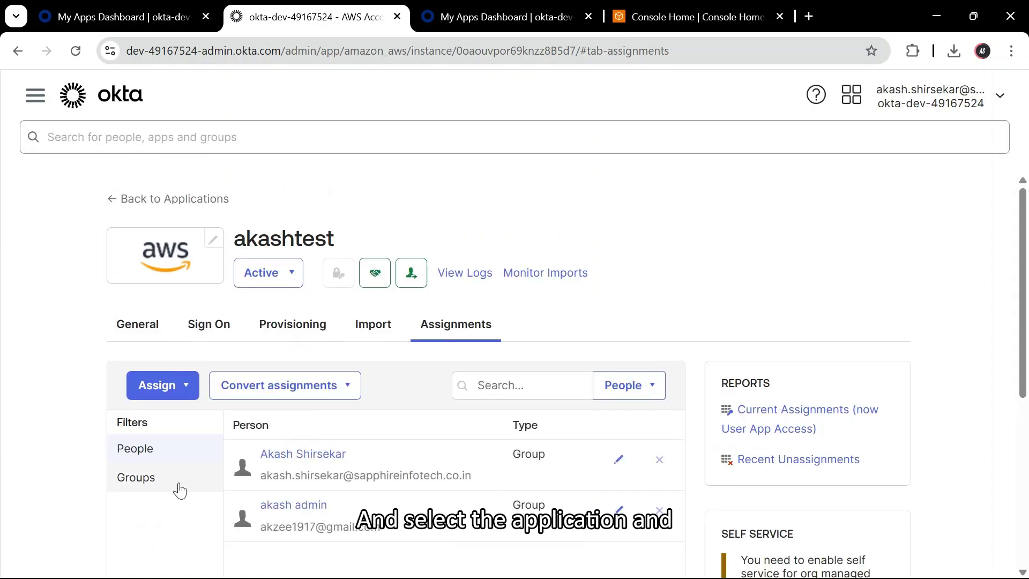
left_click(177, 483)
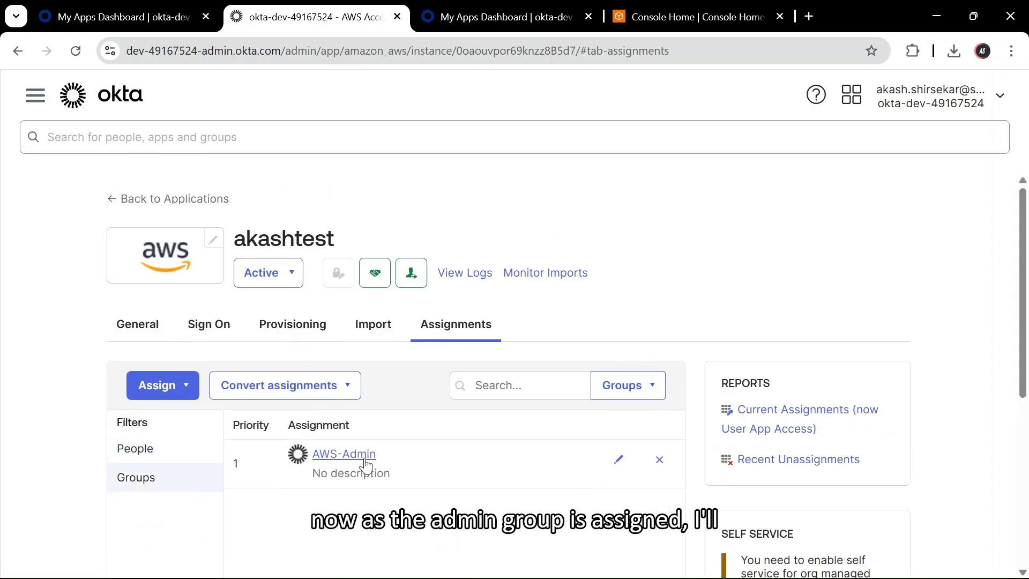
- Assign the AWS-AdminR group to akashtest with the oktaread SAML role
left_click(162, 383)
left_click(209, 446)
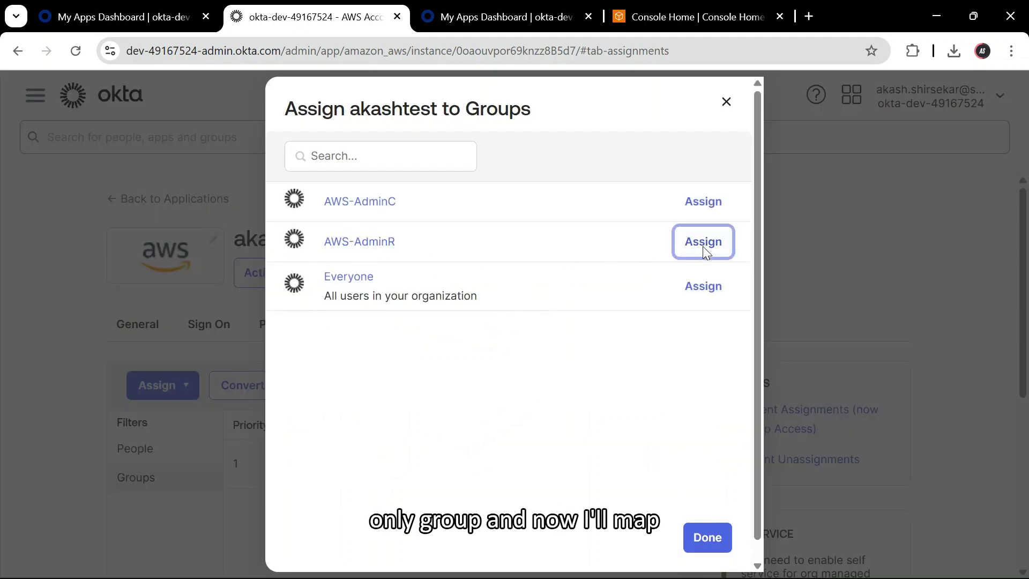
left_click(702, 241)
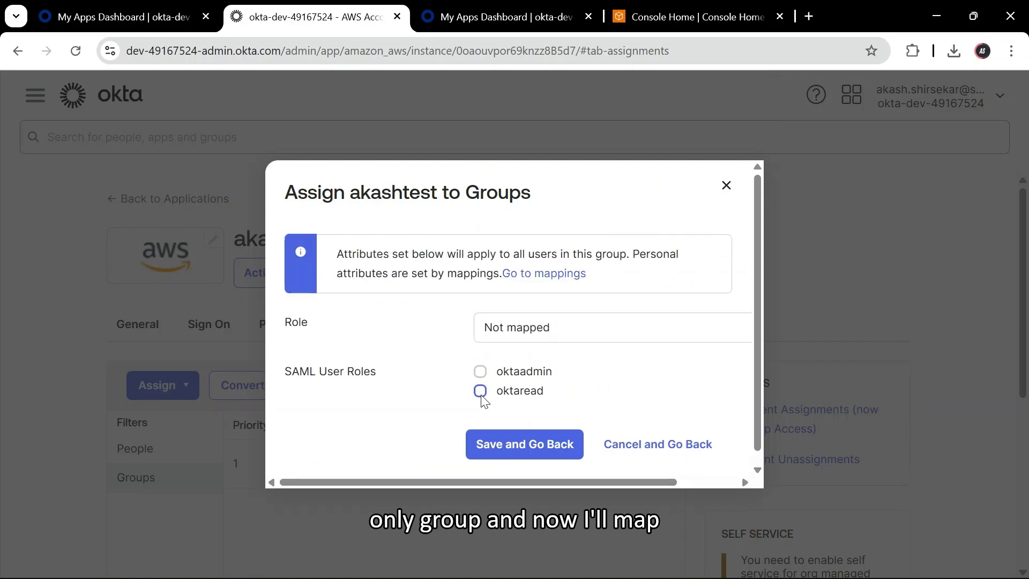
left_click(480, 391)
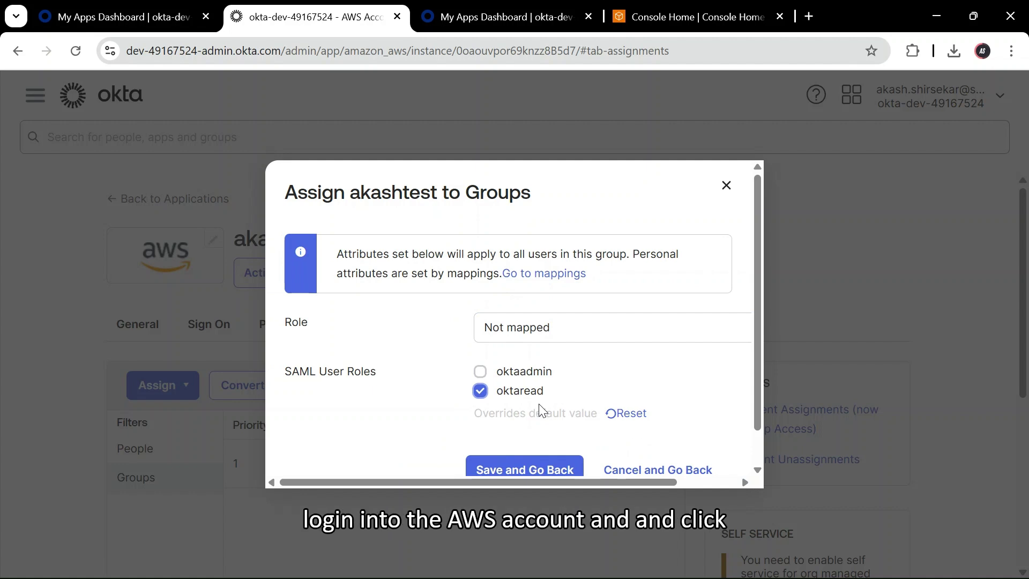
left_click(533, 467)
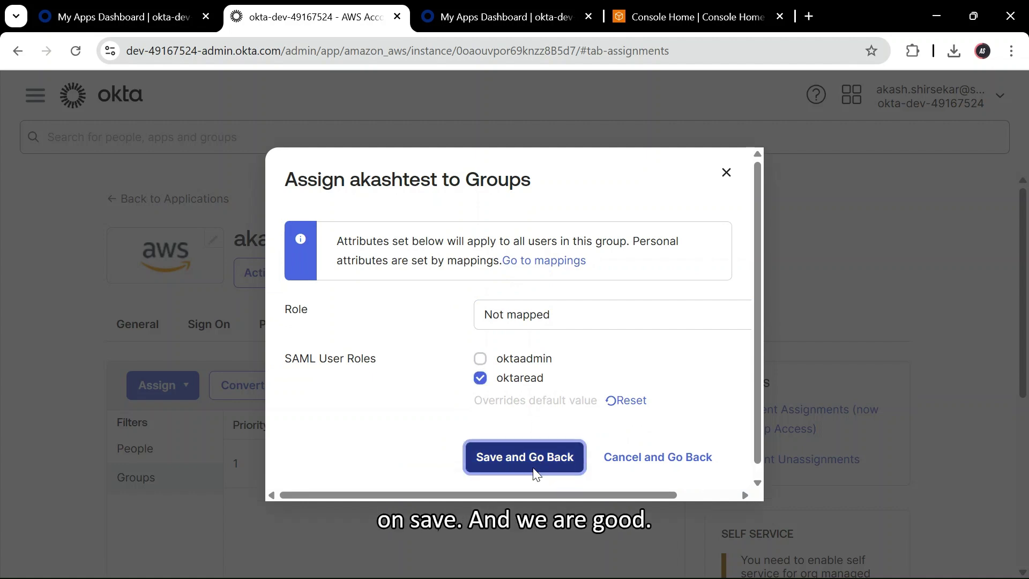
left_click(717, 528)
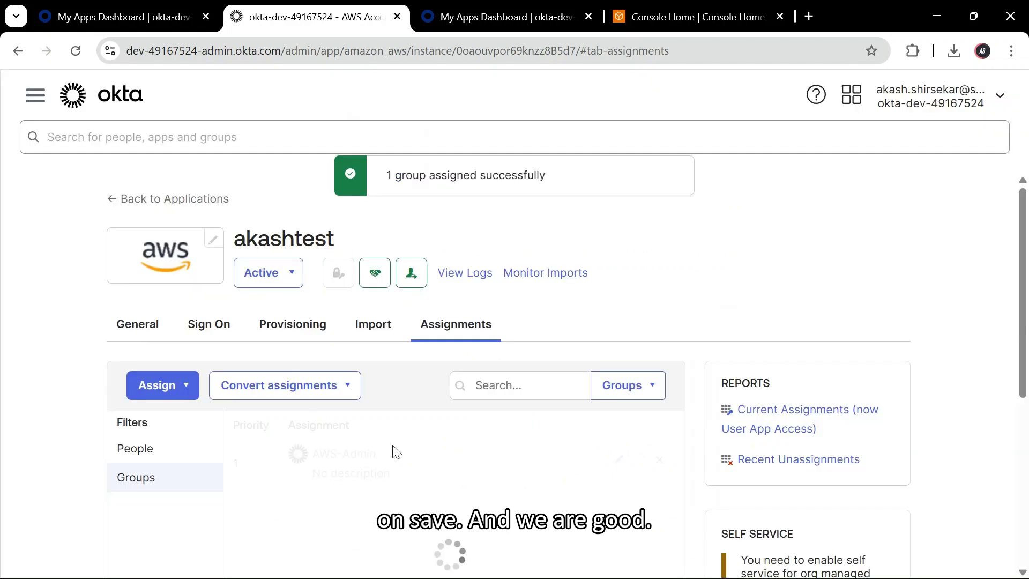